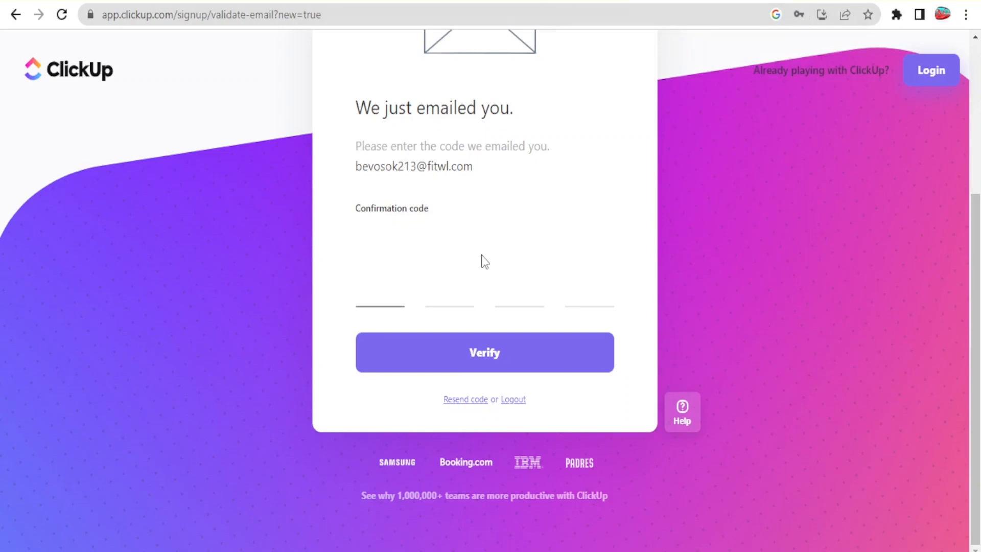
Enter the emailed confirmation code and verify the new account
click(484, 356)
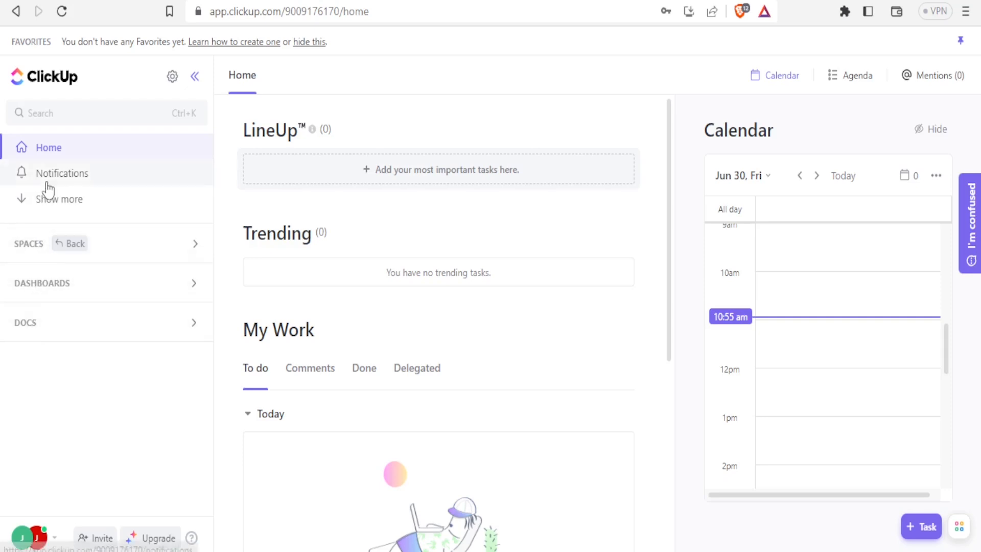
Examine the extra sidebar entries, the Everything and Team Space task lists, and the Dashboards section
click(23, 205)
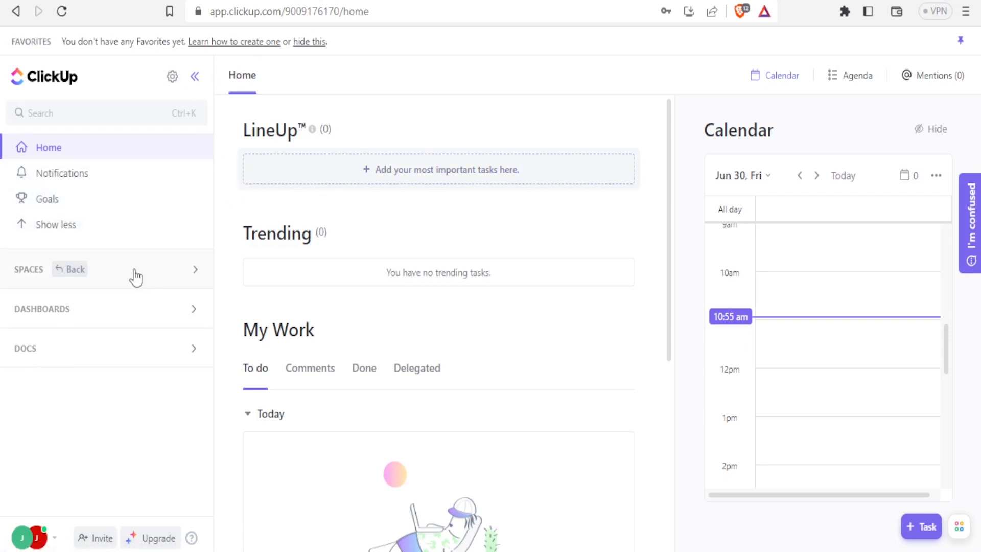
click(194, 271)
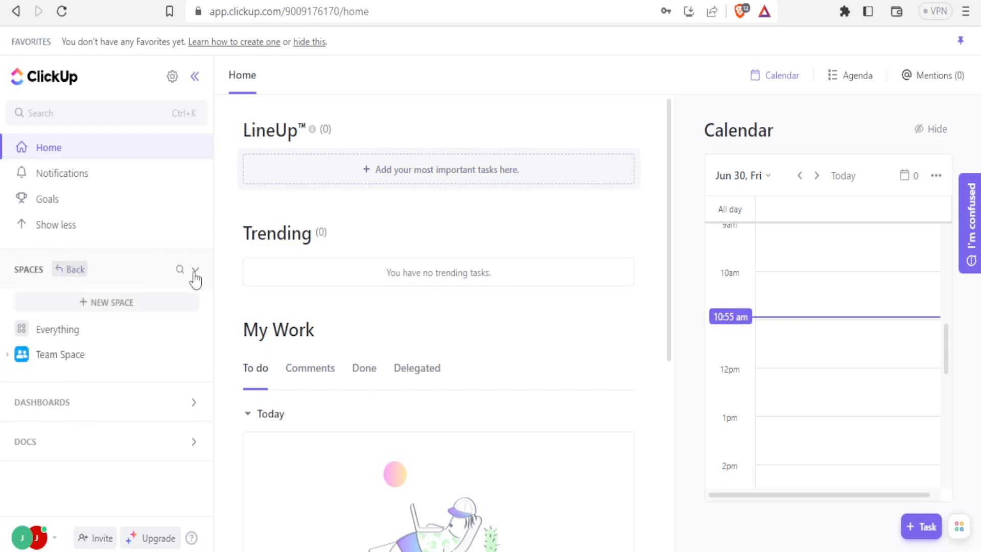
click(35, 331)
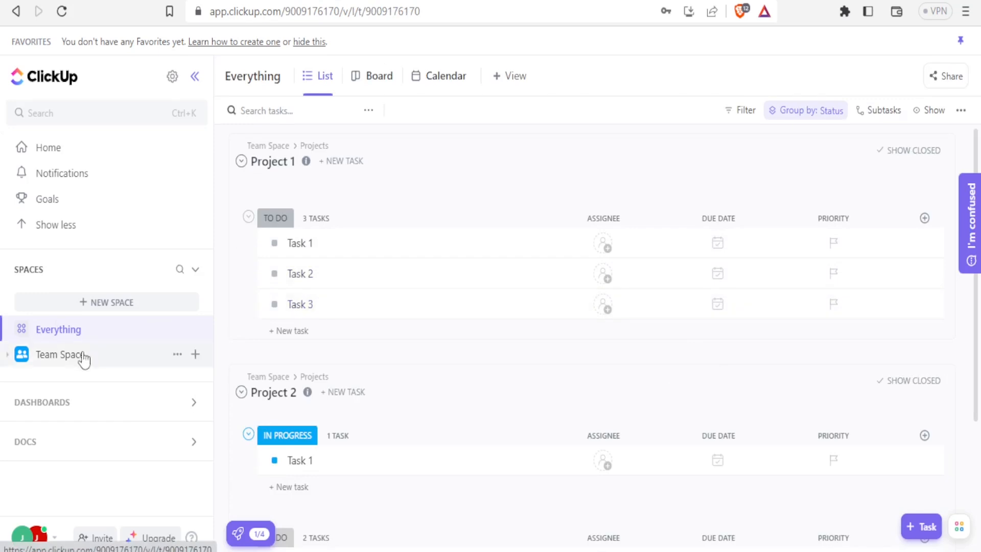
click(66, 358)
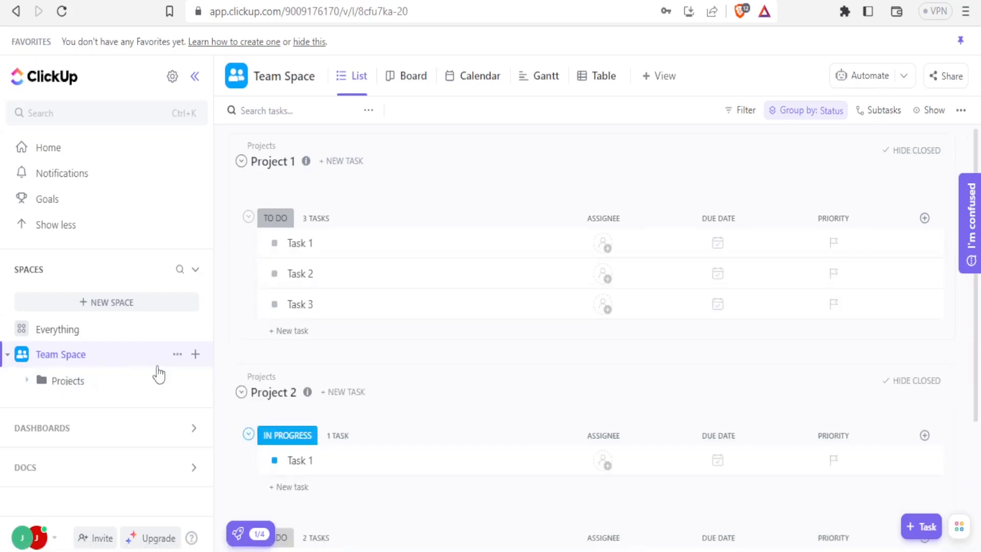
click(96, 437)
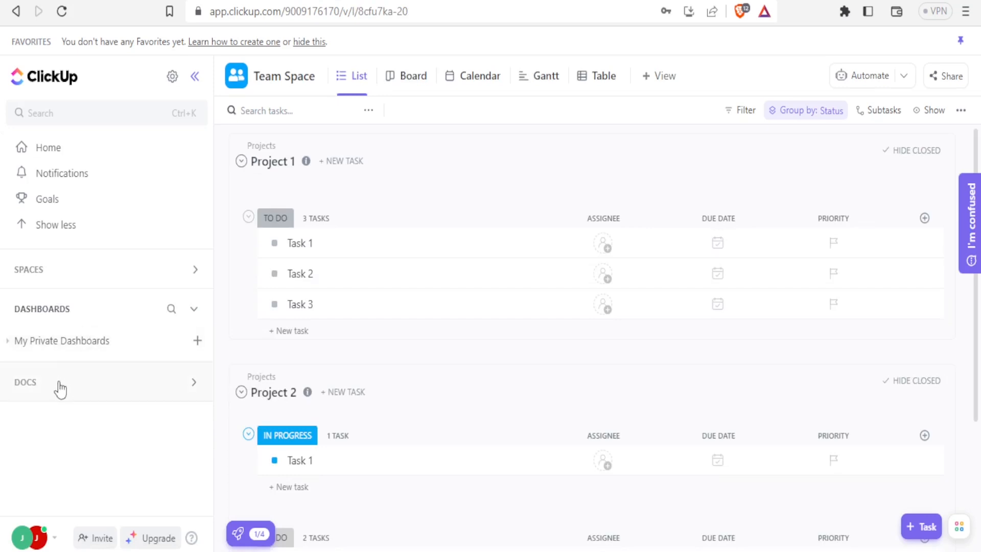
click(74, 275)
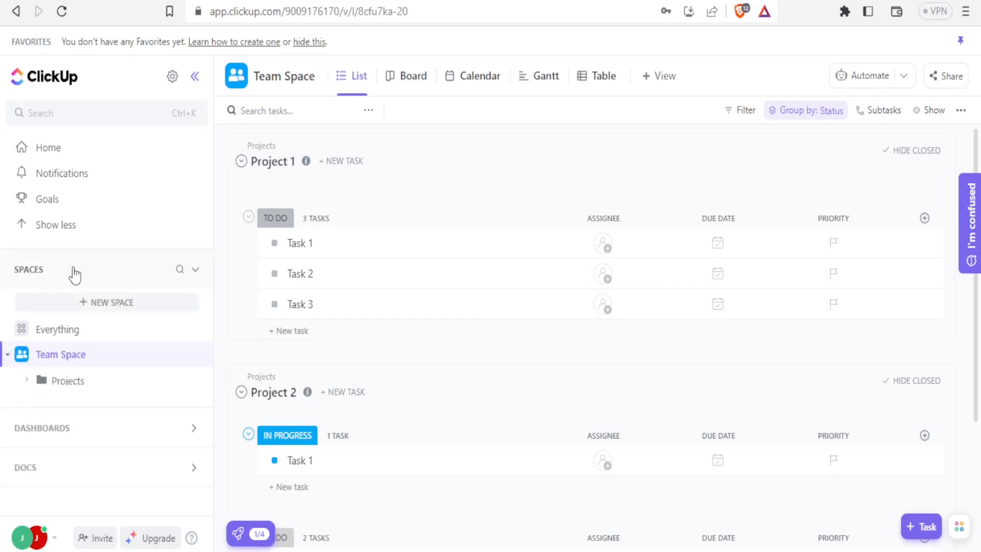
click(62, 332)
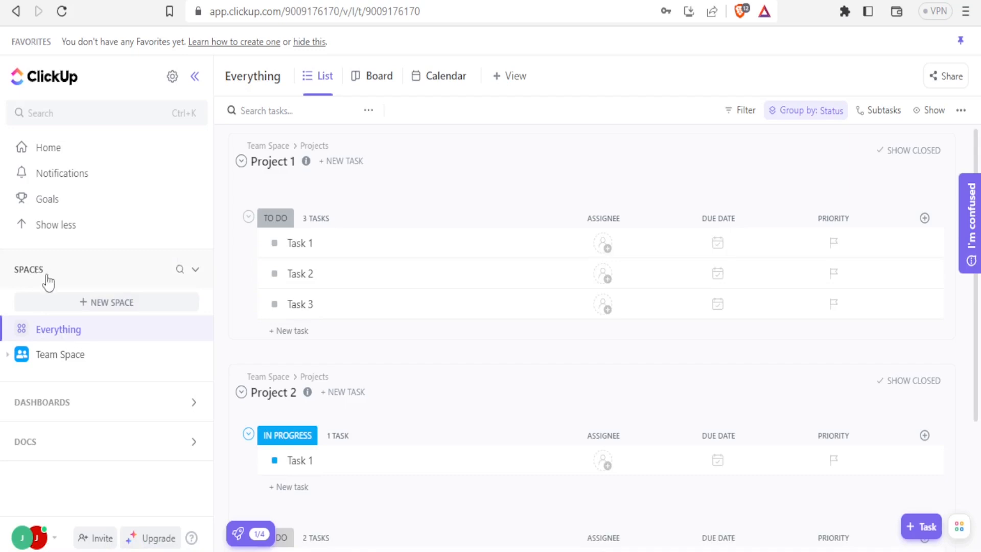
Start a new space, enter Video Projects as its name, and check the available space templates
click(91, 304)
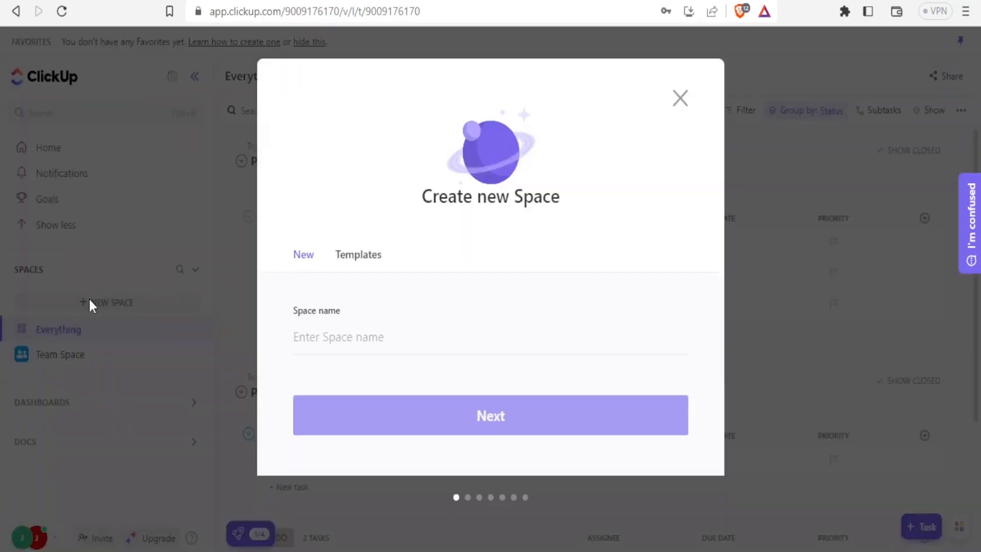
click(325, 338)
text(Video Projects)
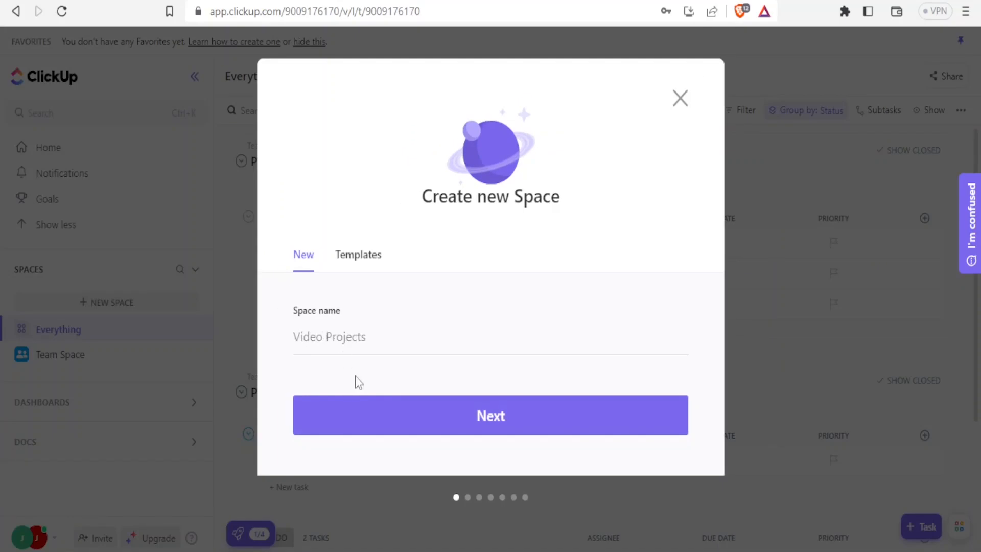
double_click(358, 257)
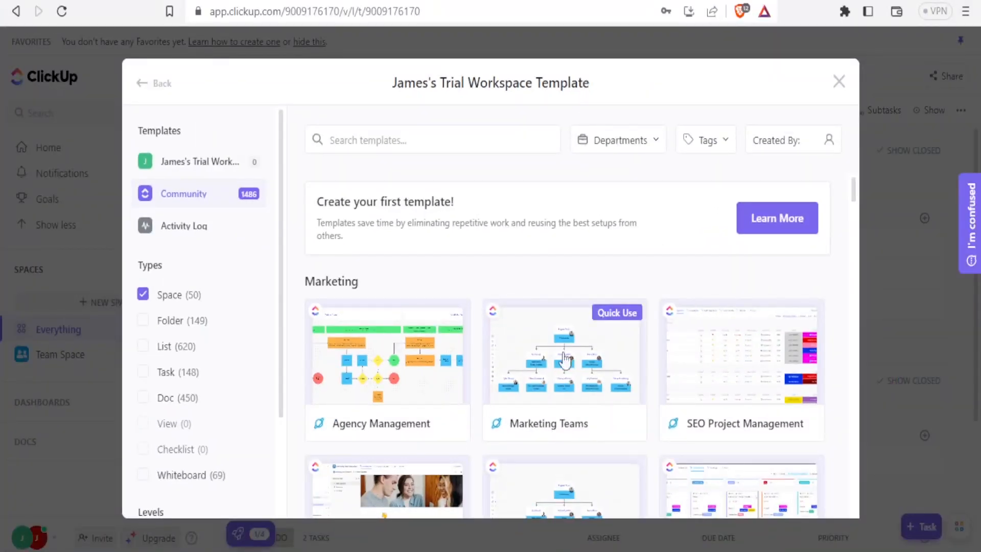
click(143, 85)
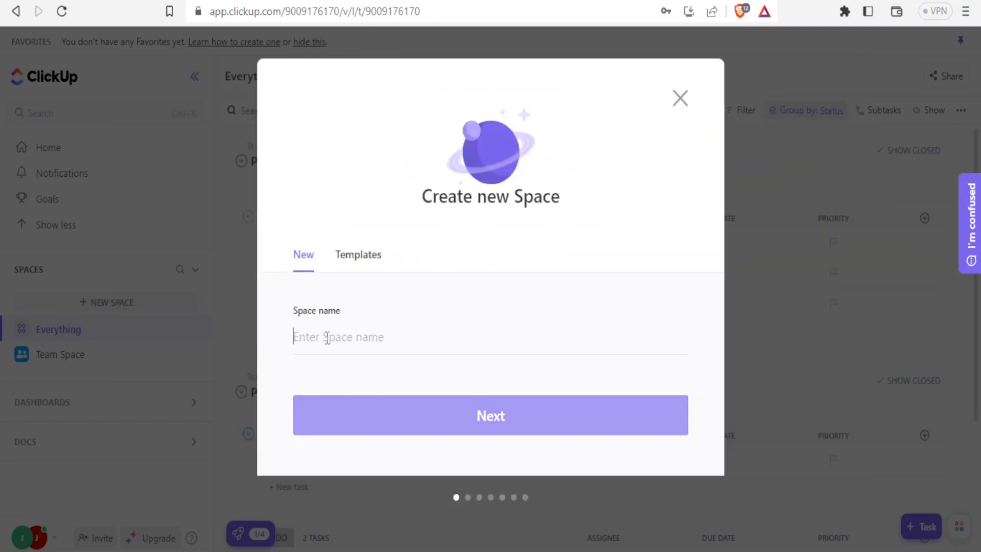
Name the new space Video Projects and set its color to dark green
text(V)
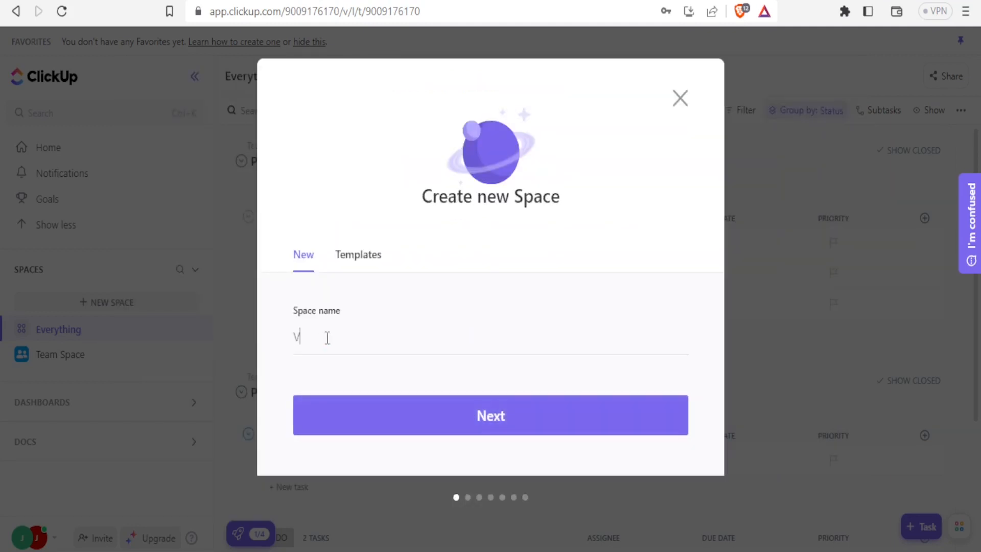
text(ideo Projects)
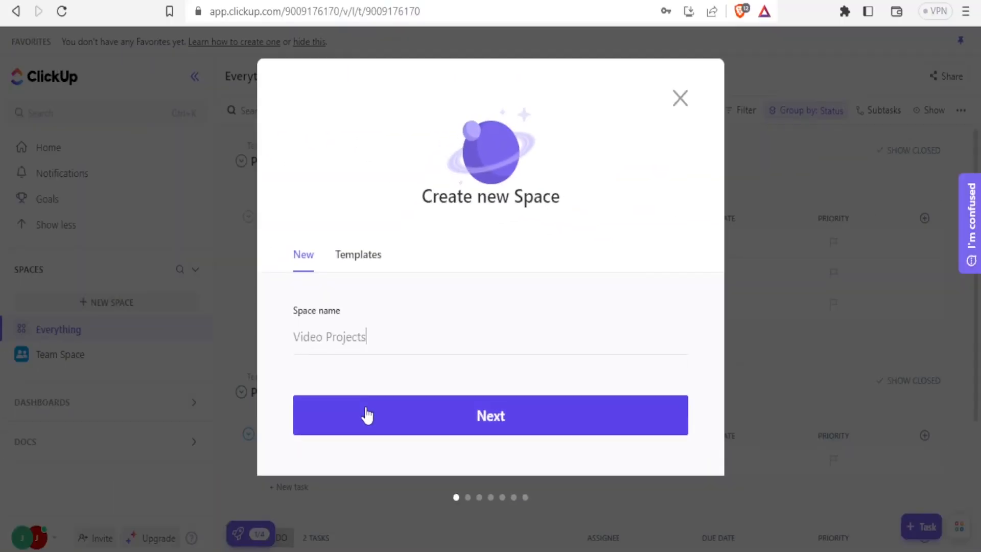
click(366, 413)
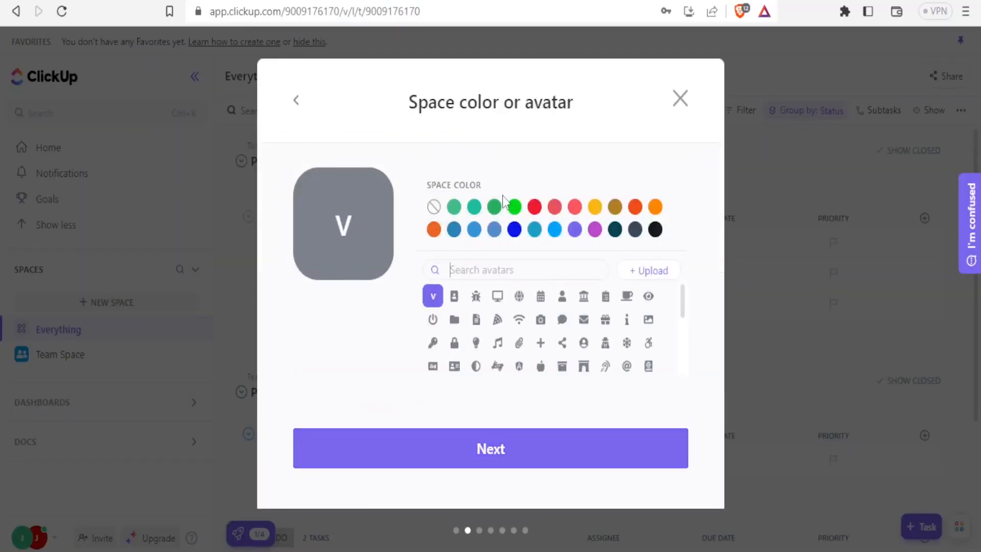
click(496, 208)
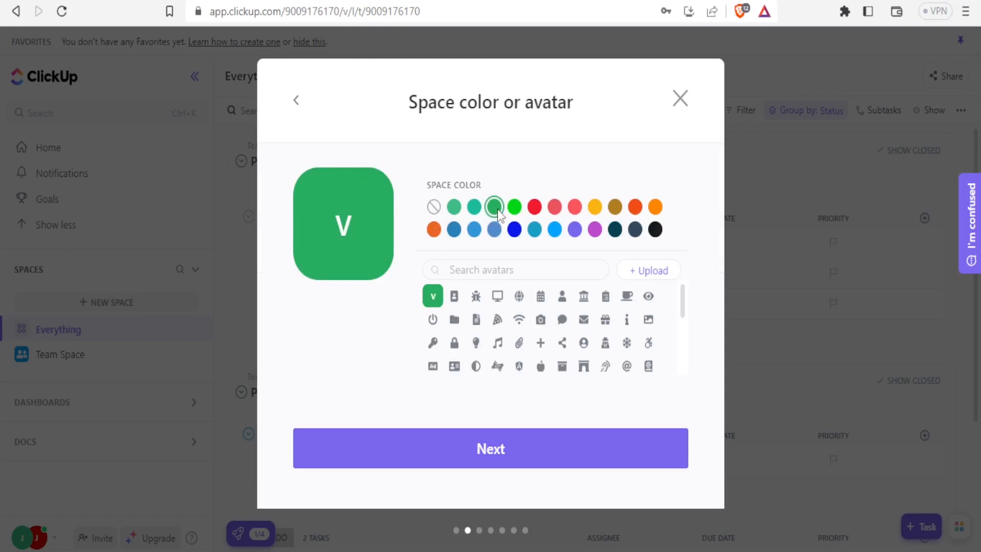
click(461, 454)
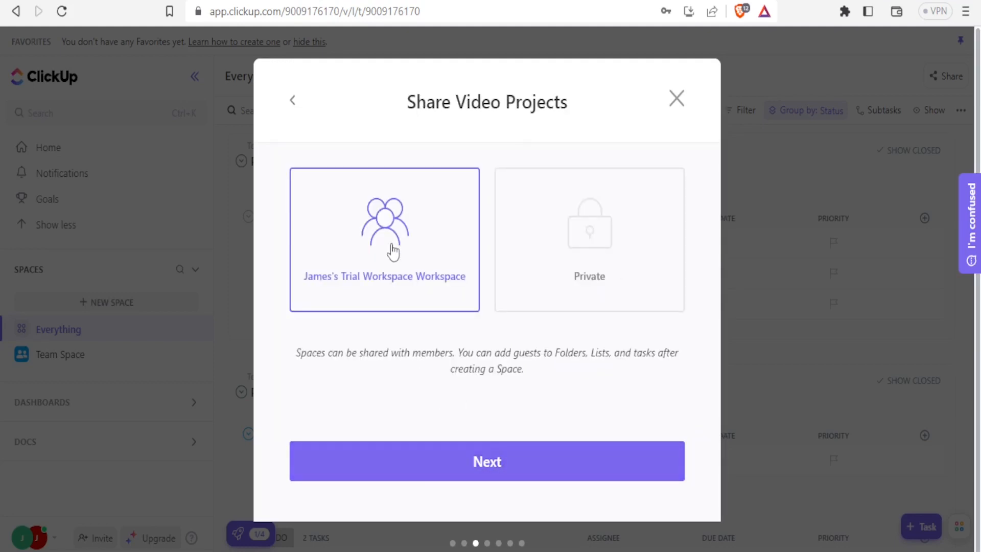
Try the Private option, and set the Video Projects space to be shared with the whole workspace
click(593, 246)
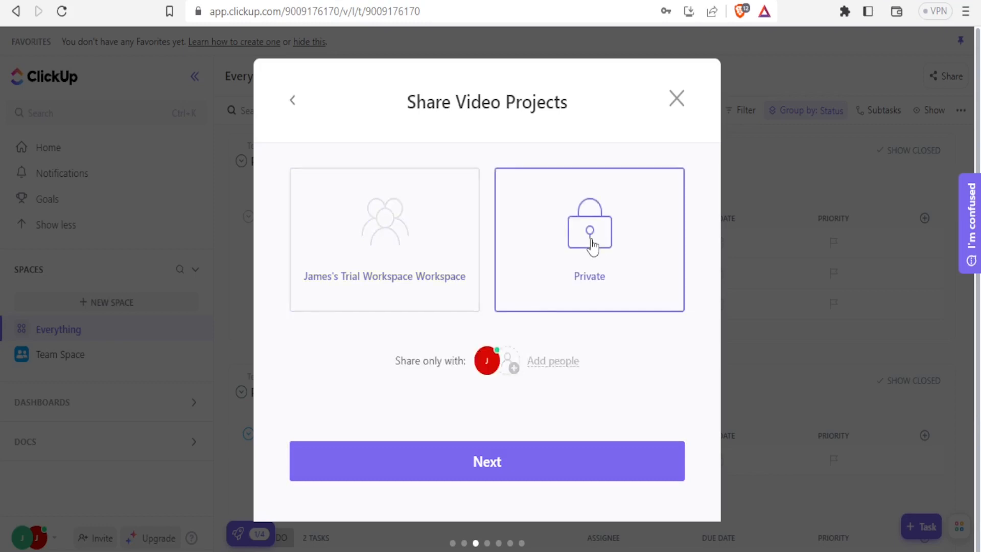
click(434, 254)
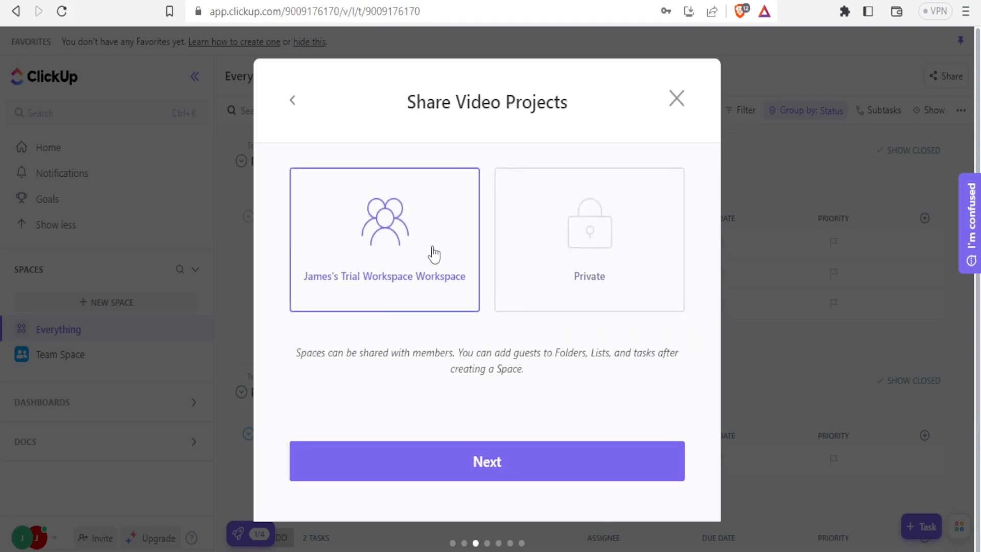
click(438, 463)
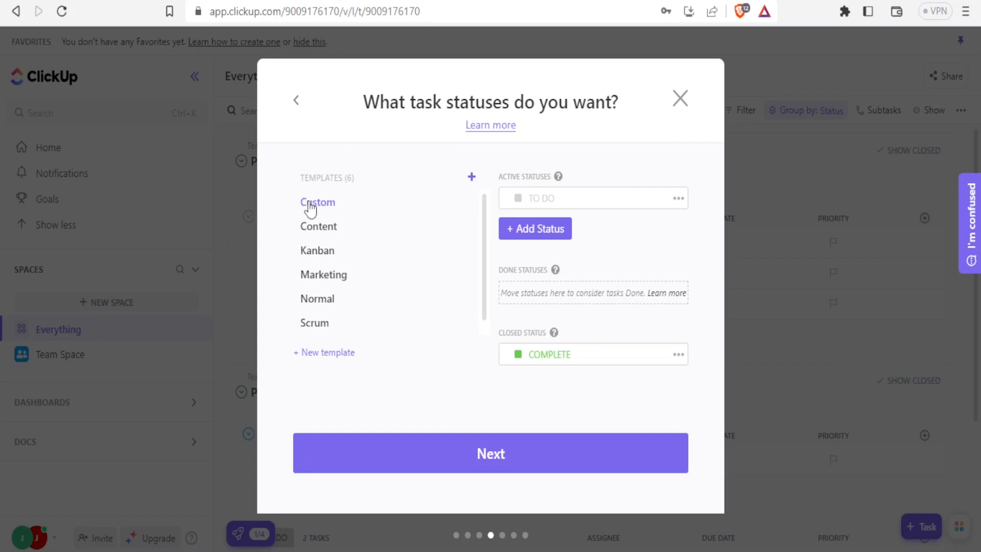
Compare the Content and Normal status templates, and use the Custom template for the space's task statuses
click(318, 228)
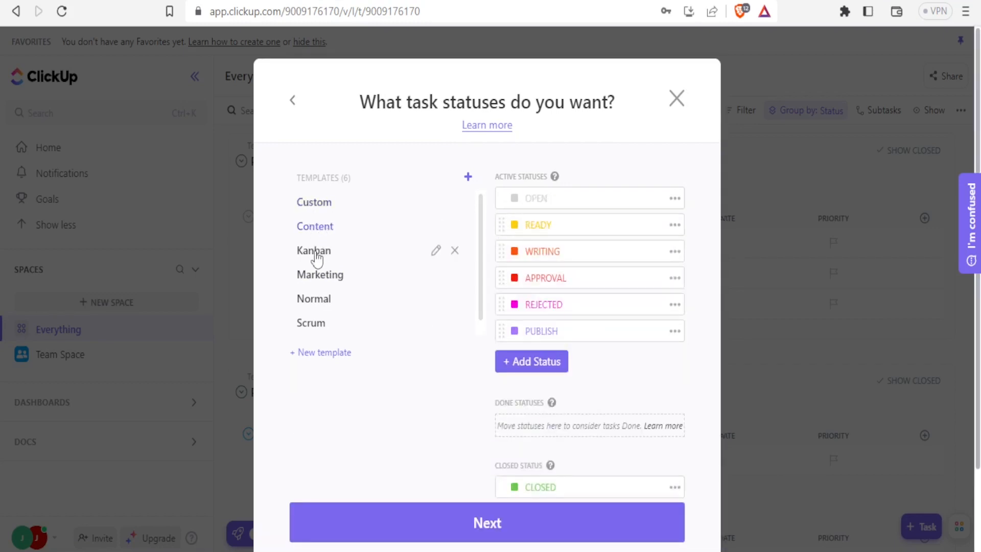
click(319, 306)
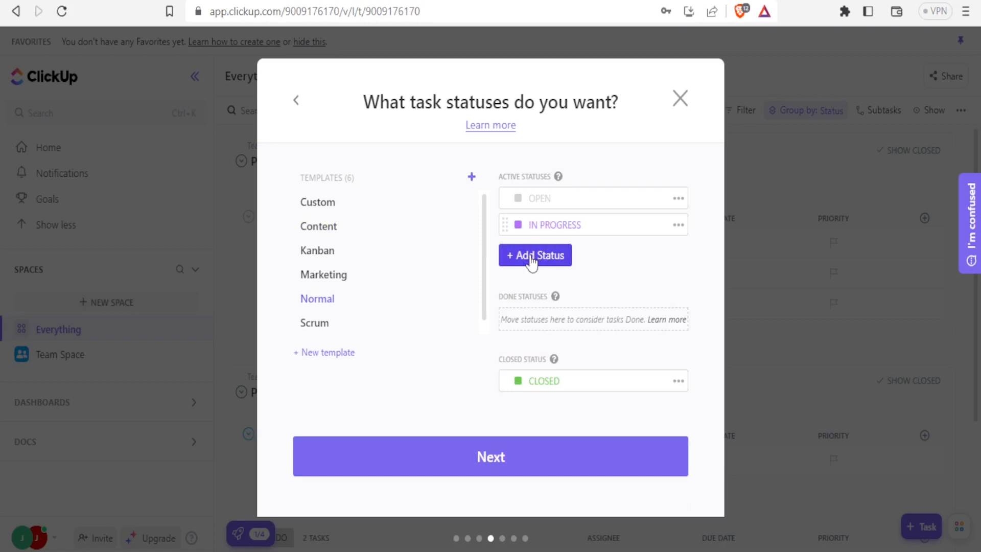
click(323, 203)
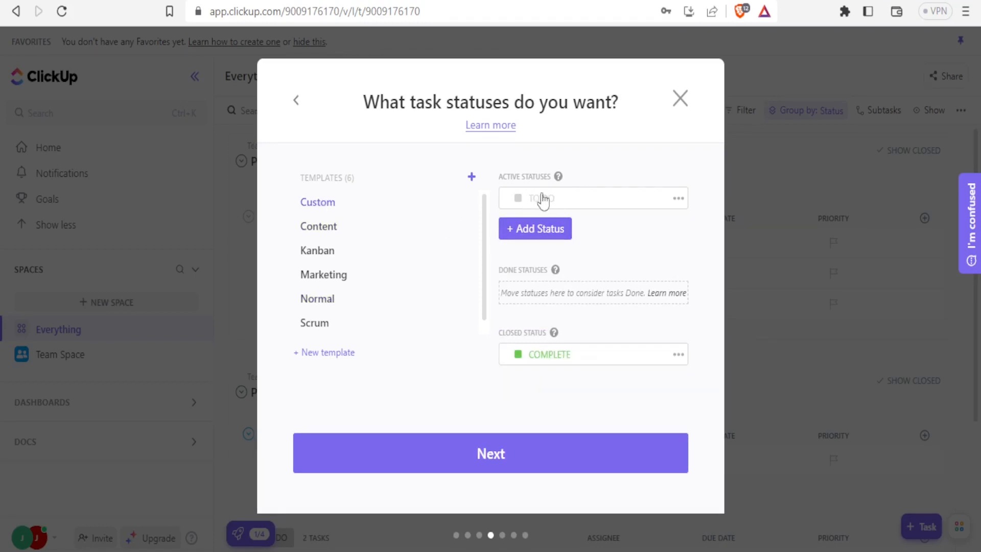
click(524, 234)
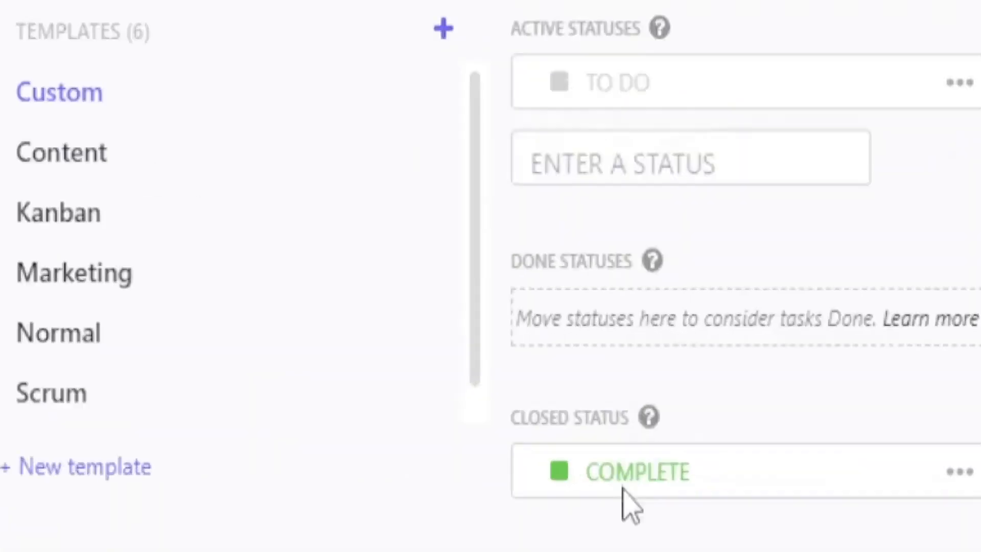
click(959, 471)
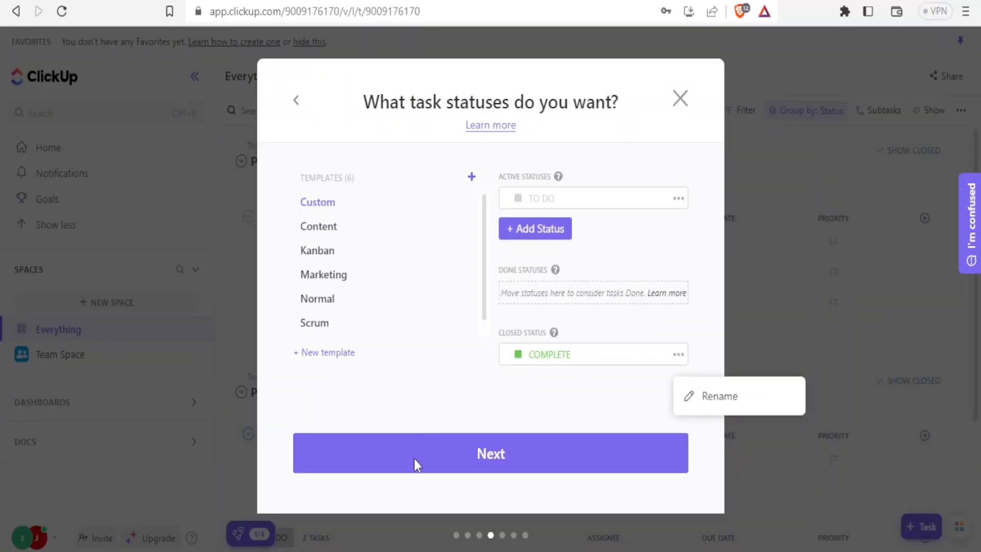
click(415, 459)
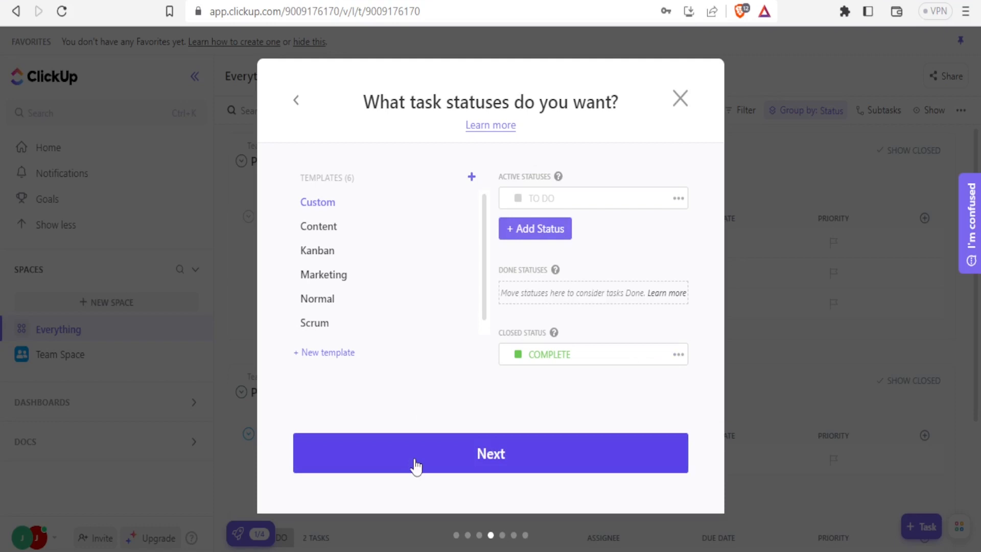
click(415, 466)
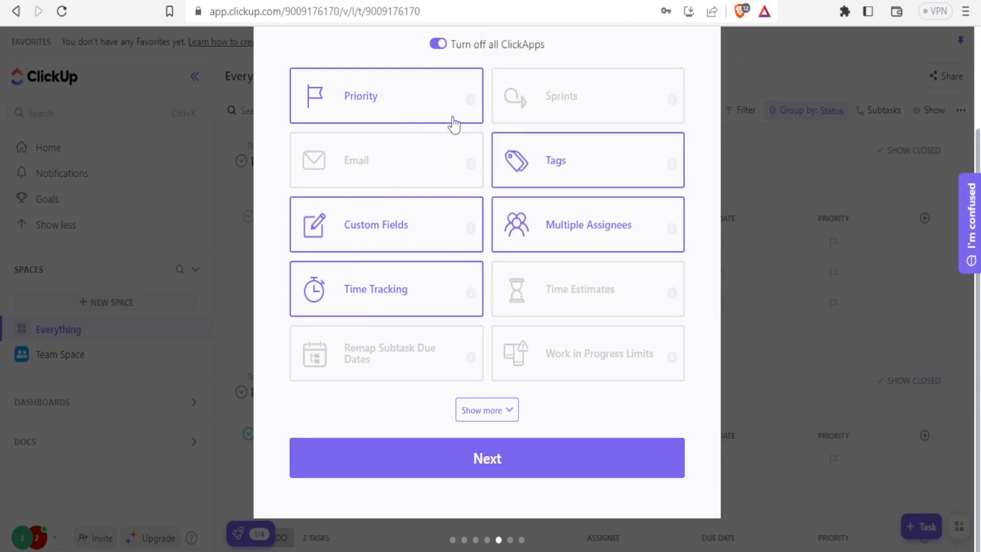
Turn off the Priority and Time Tracking ClickApps for the new space
click(386, 104)
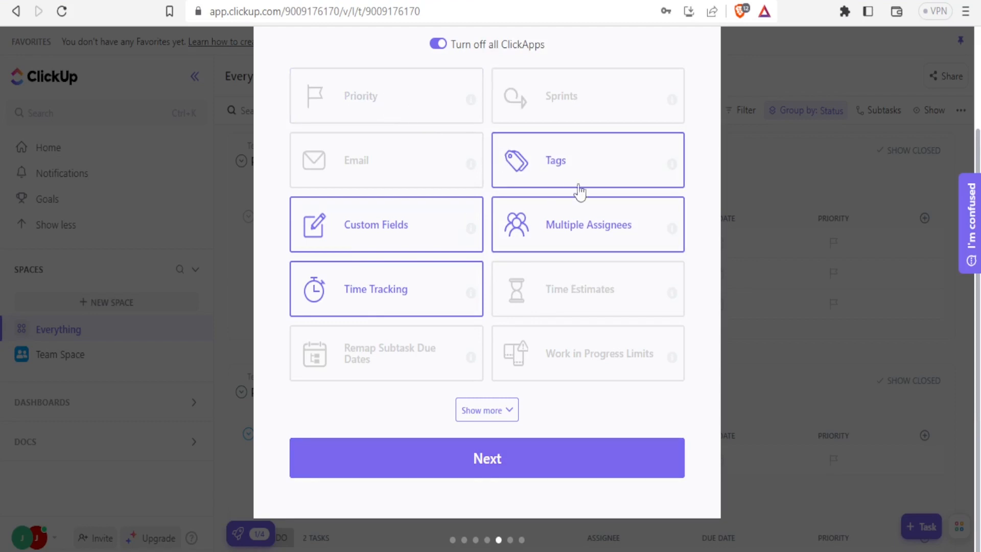
click(426, 293)
scroll(664, 332, up, 2)
scroll(973, 363, down, 2)
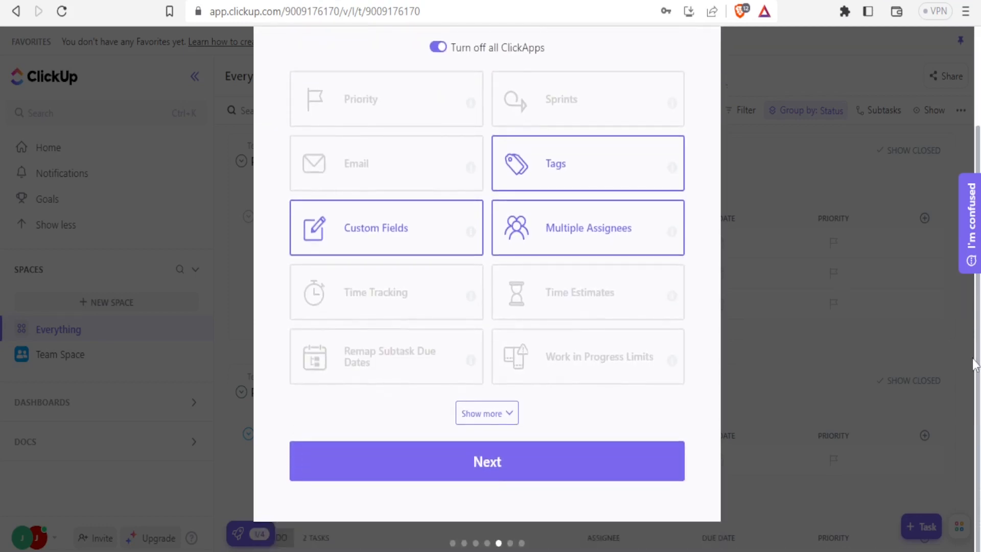
drag(973, 359, 970, 347)
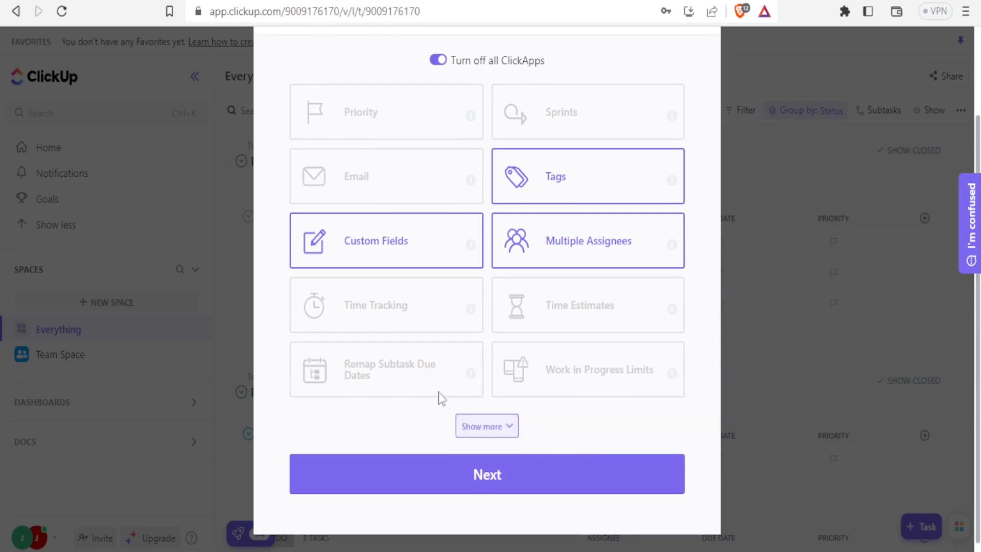
click(493, 480)
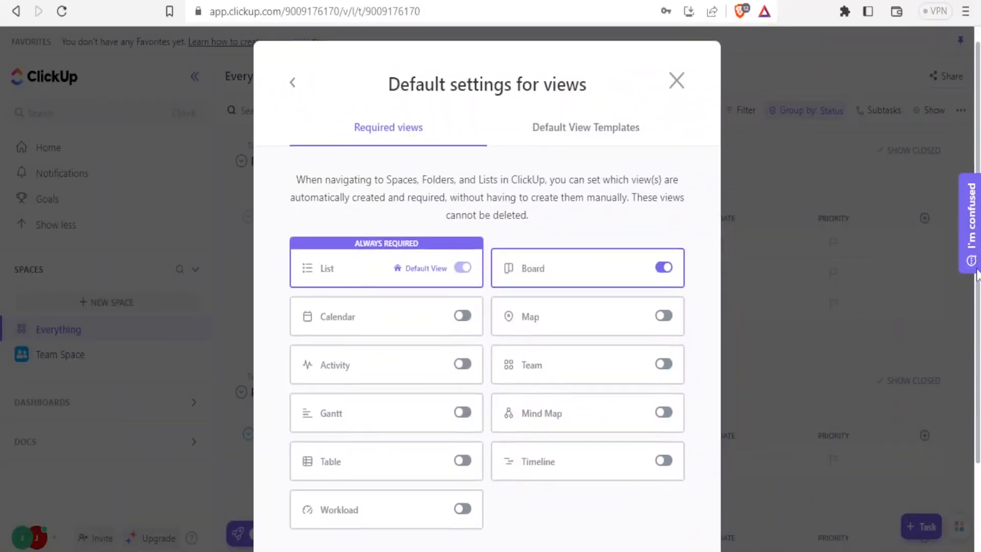
Accept List and Board as the required views, review the settings, and create the Video Projects space
scroll(977, 302, down, 1)
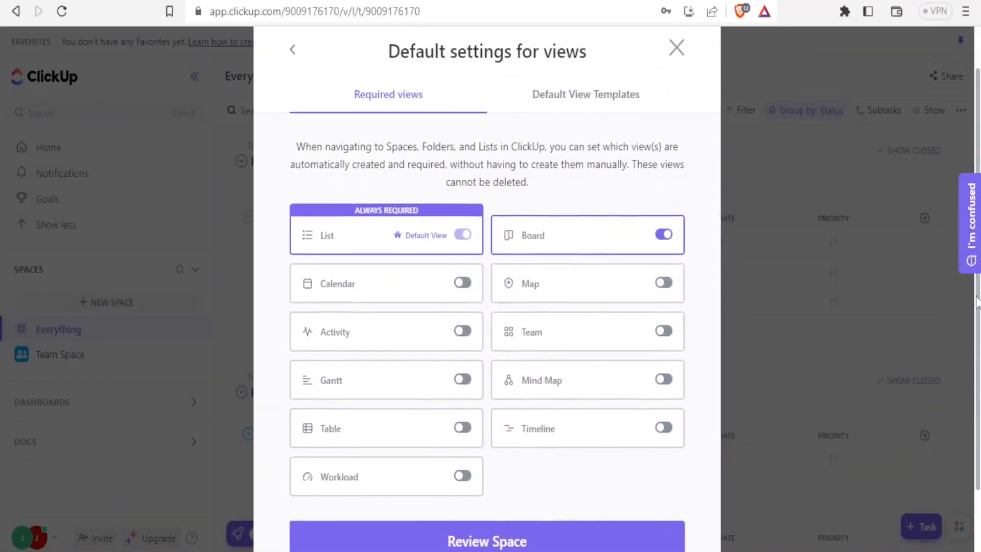
drag(977, 301, 977, 327)
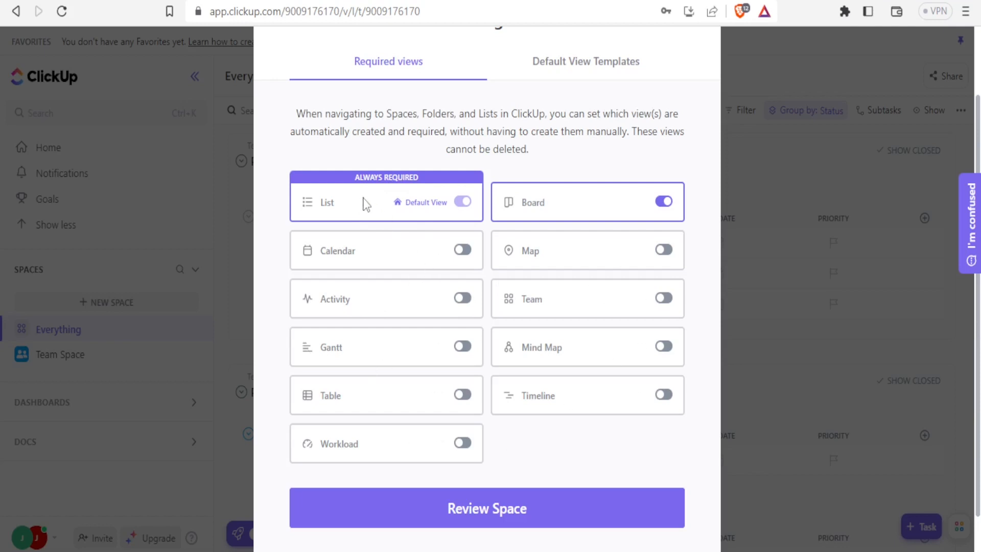
click(468, 514)
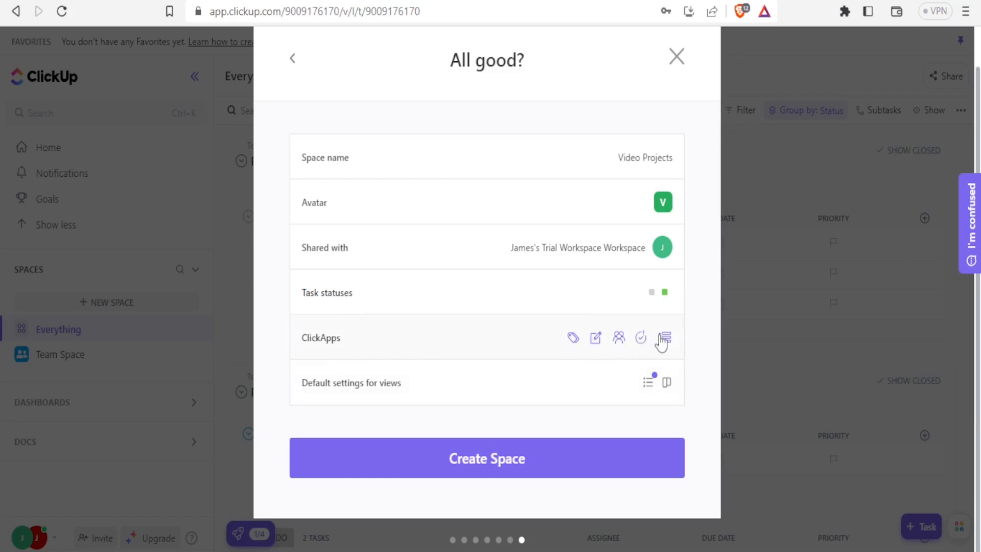
click(494, 460)
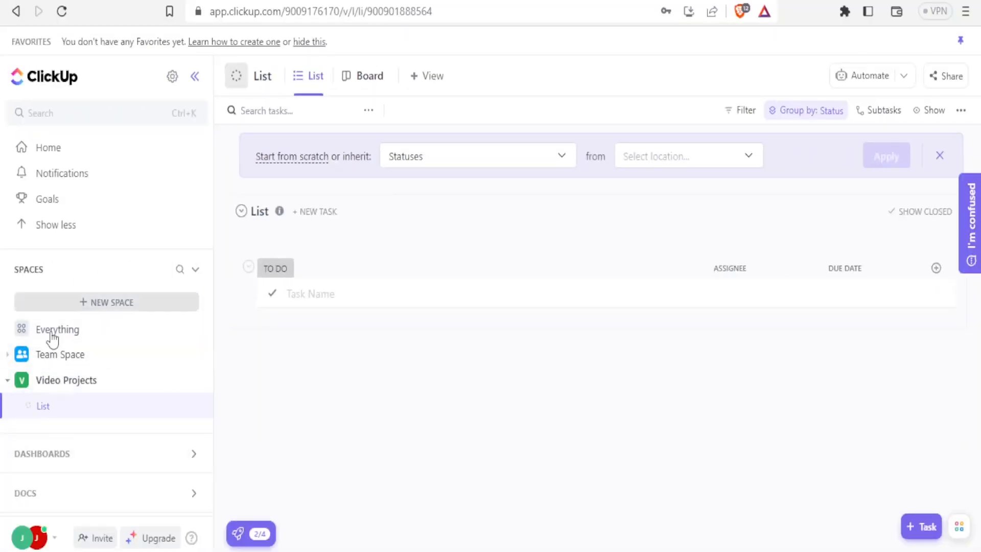
Open the Video Projects space and add a task named "Cooprorate Video" to its list
click(55, 388)
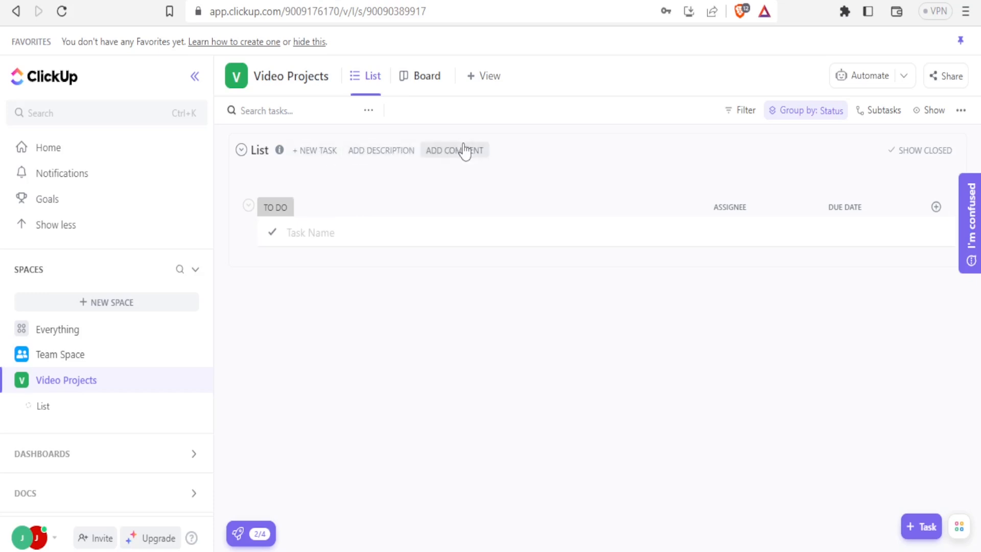
click(321, 162)
click(293, 263)
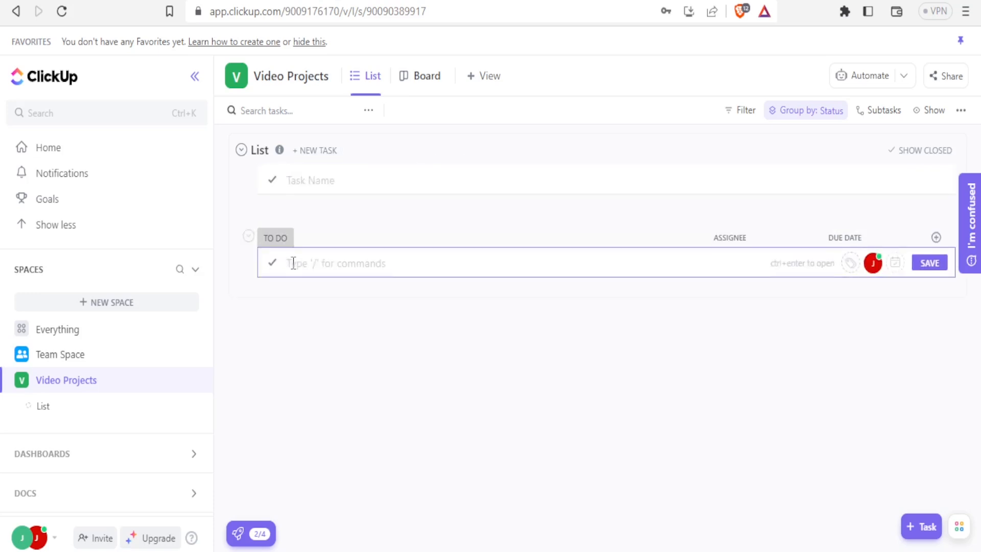
click(304, 180)
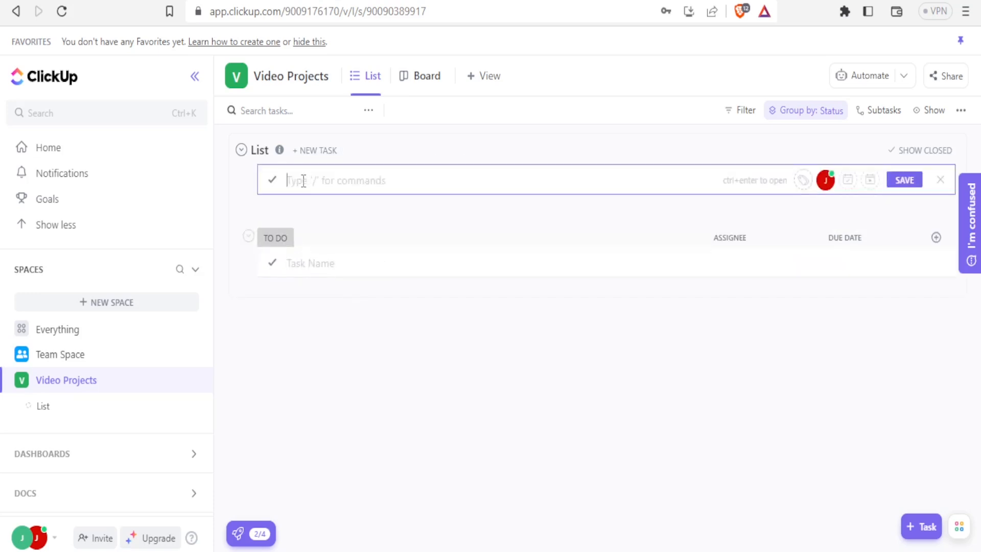
text(cooprorate Video)
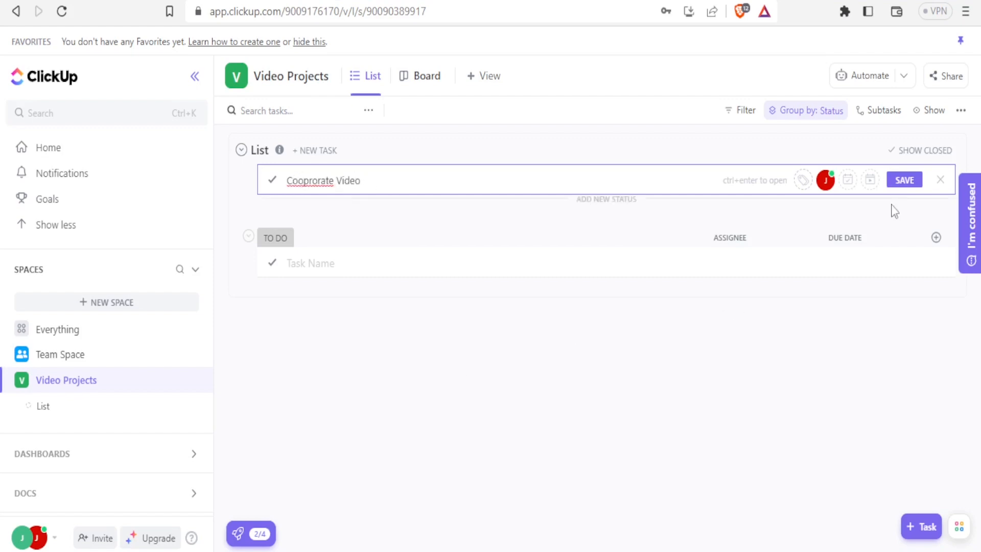
click(905, 182)
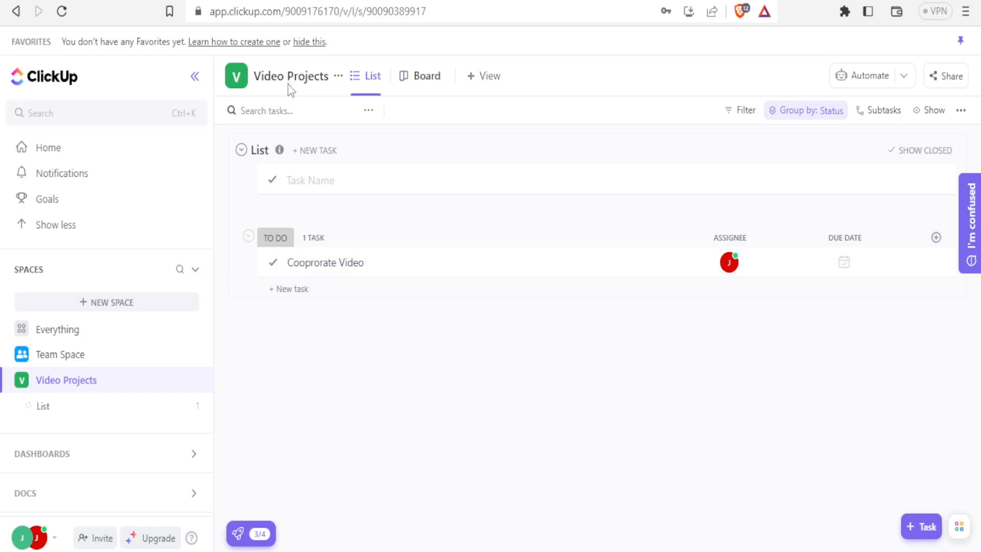
Rename the new task as "Cooporate Video"
click(327, 265)
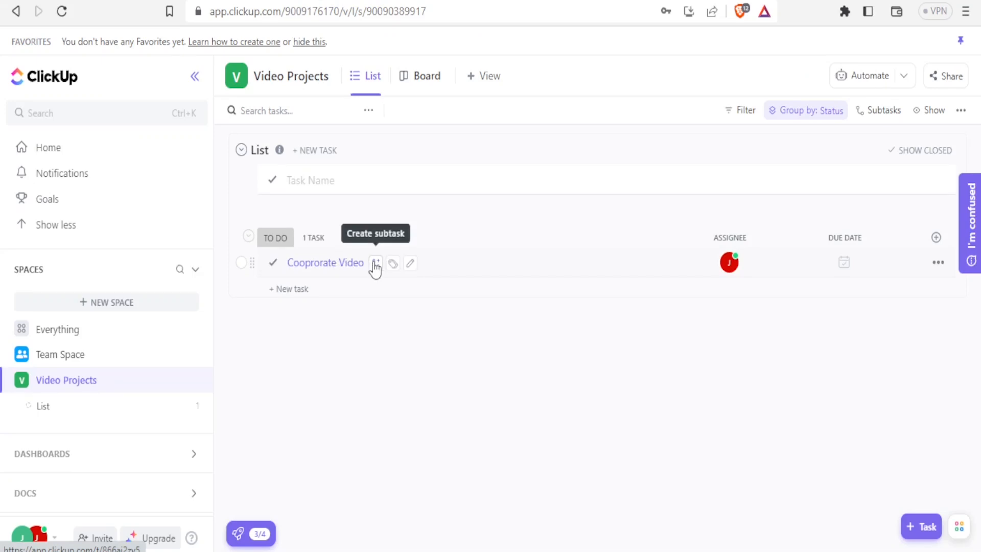
click(411, 264)
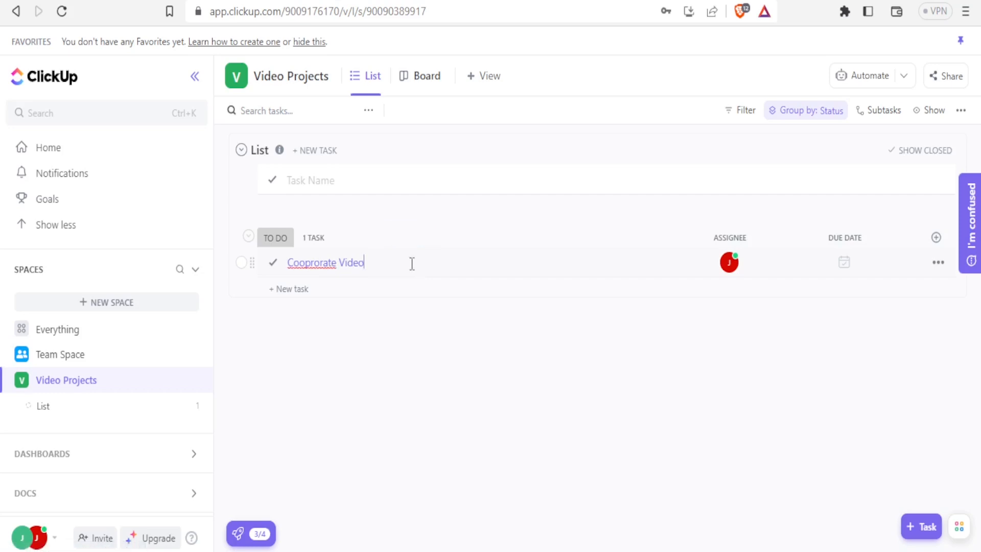
key(BackSpace)
click(396, 338)
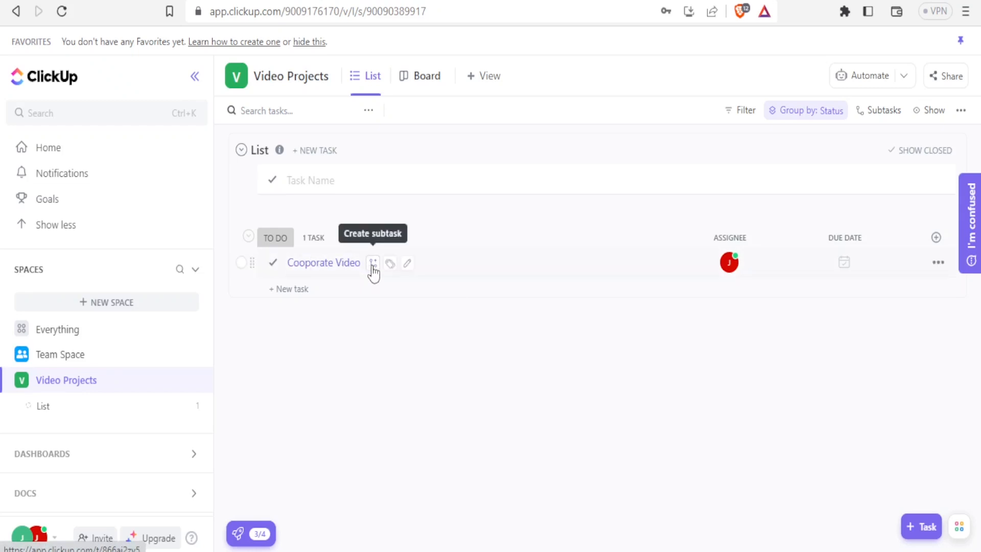
Add the subtasks "Shooting" and "Editing" under the Cooporate Video task
click(373, 263)
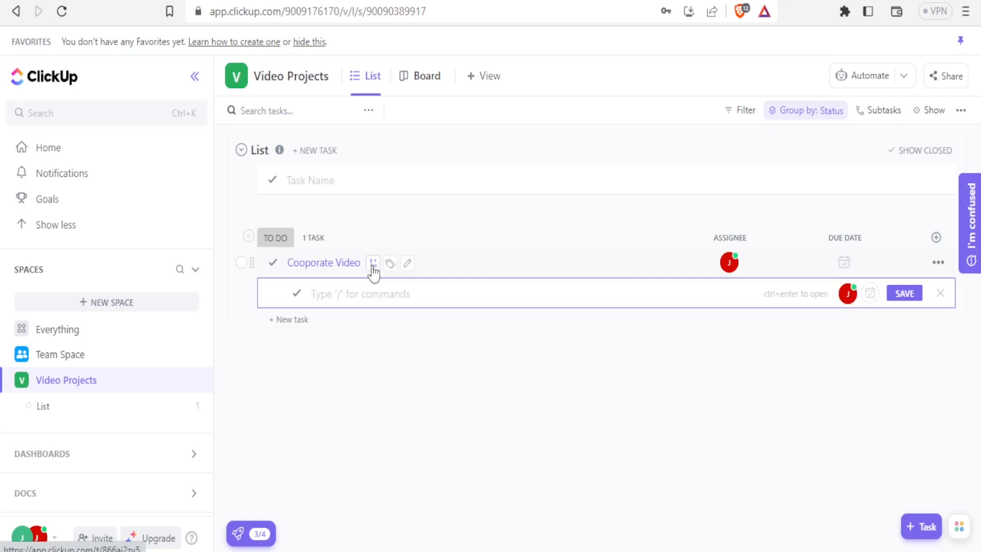
text(Shooting)
click(909, 298)
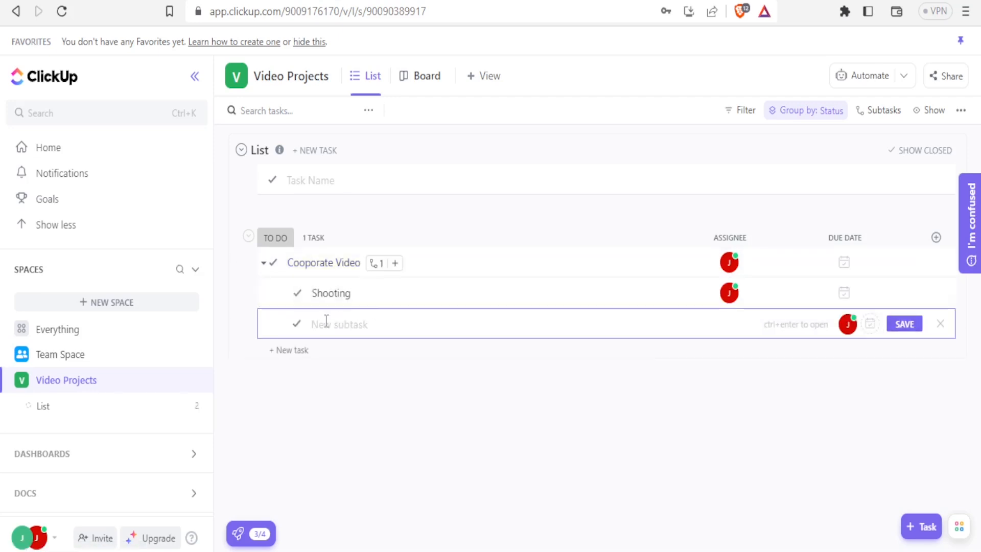
click(317, 323)
text(Editing)
click(904, 324)
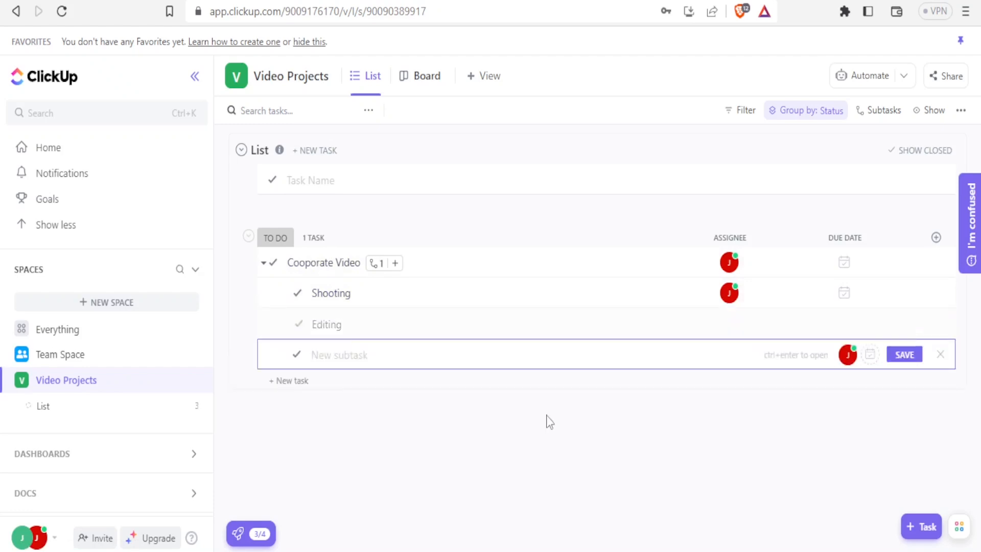
Add a third subtask named "Review" under Cooporate Video and finish adding subtasks
click(328, 357)
text(Review)
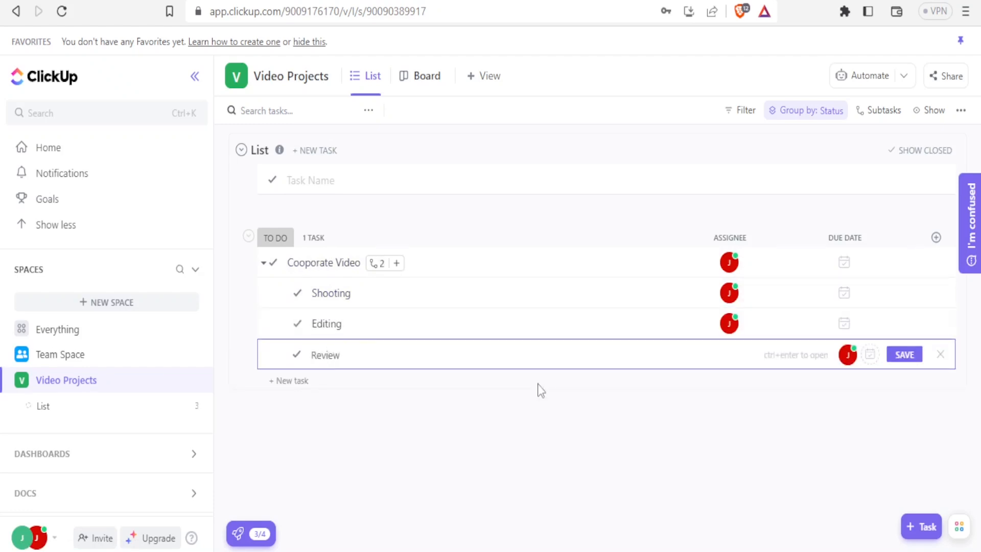
click(902, 354)
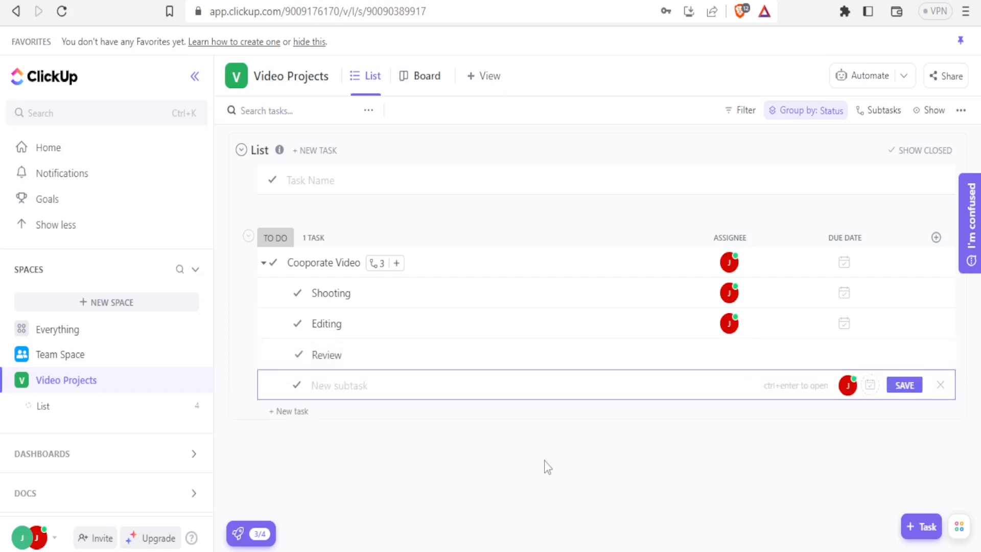
click(411, 484)
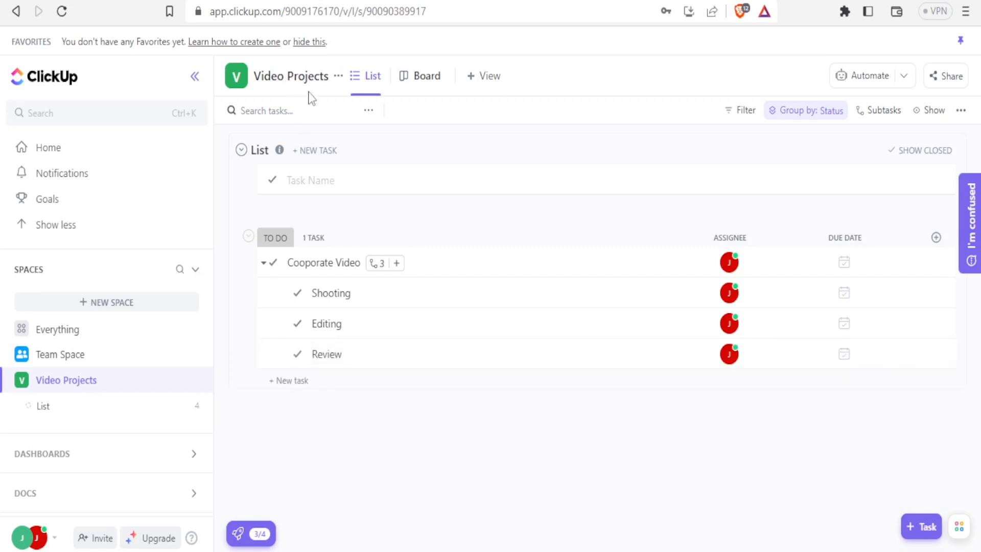
Check which people are available as assignees in the Cooporate Video task group
mouse_move(298, 251)
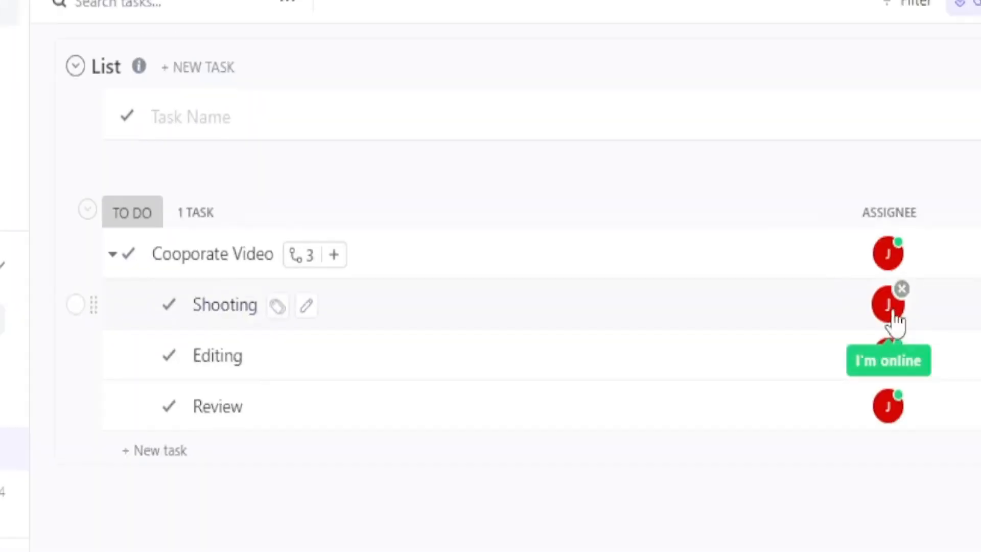
click(893, 314)
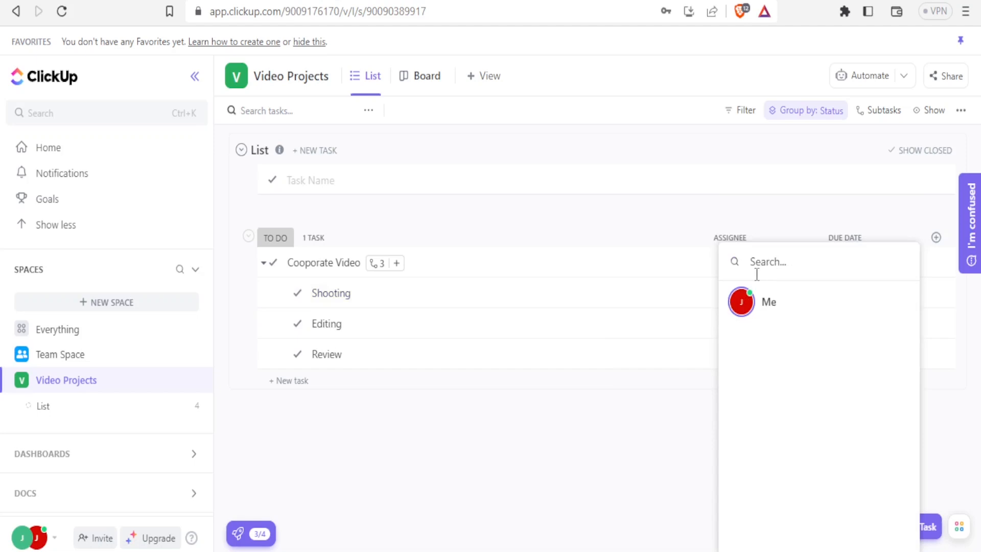
click(598, 275)
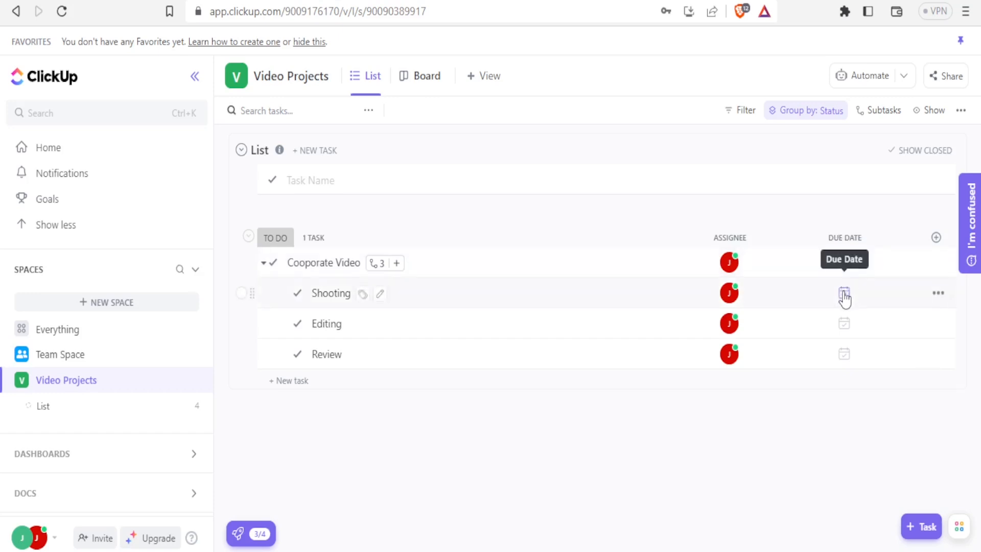
Set the due dates to July 1, 2023 for the Shooting subtask and July 5, 2023 for Editing
click(843, 295)
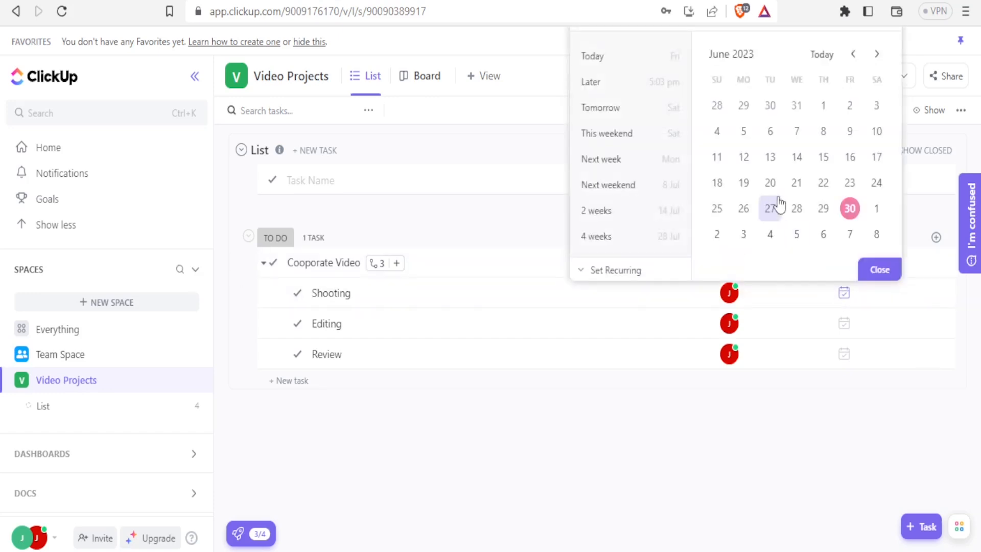
click(875, 210)
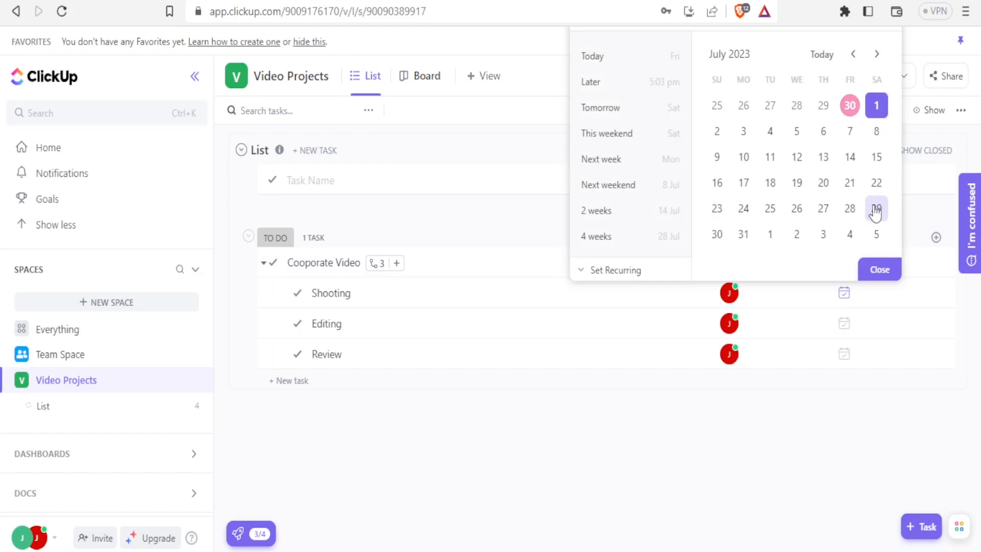
click(877, 272)
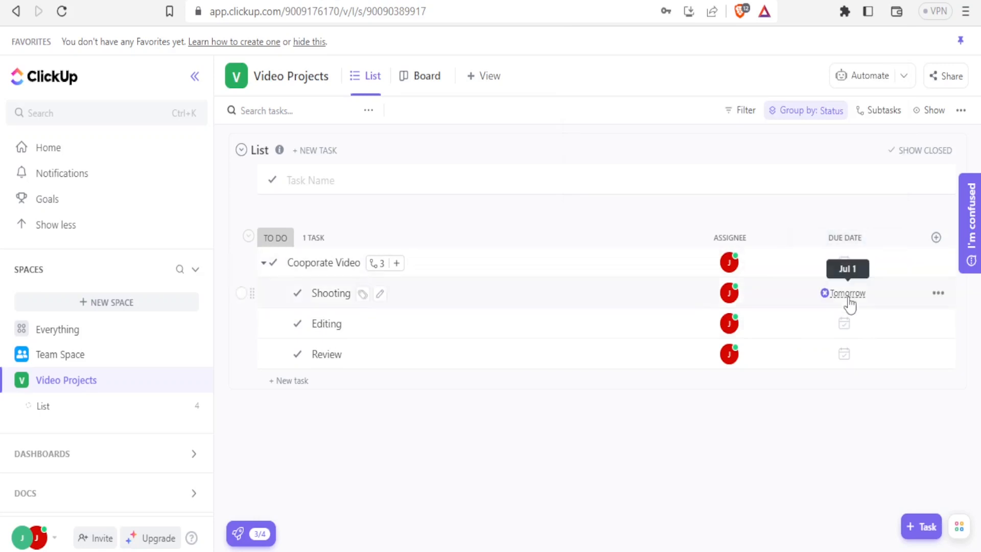
click(845, 324)
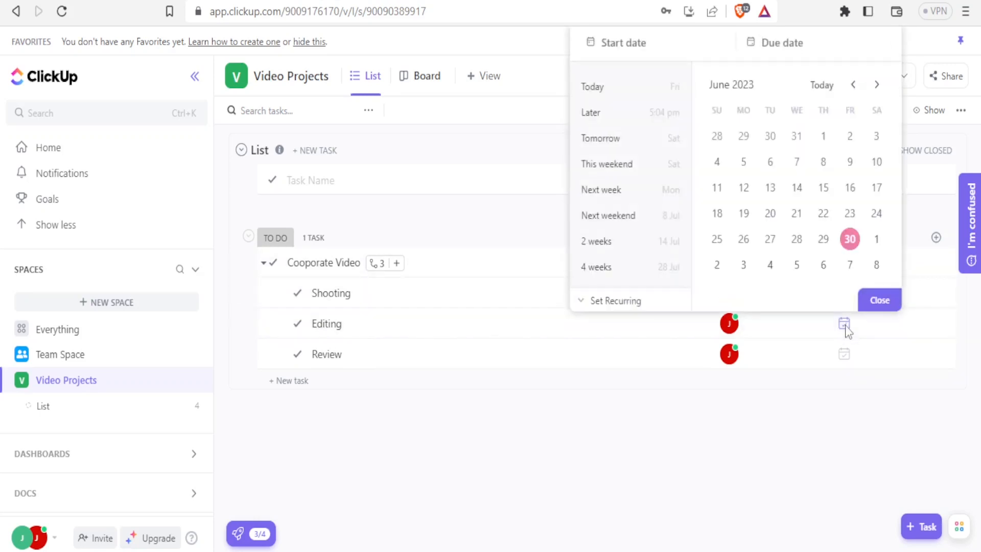
click(792, 266)
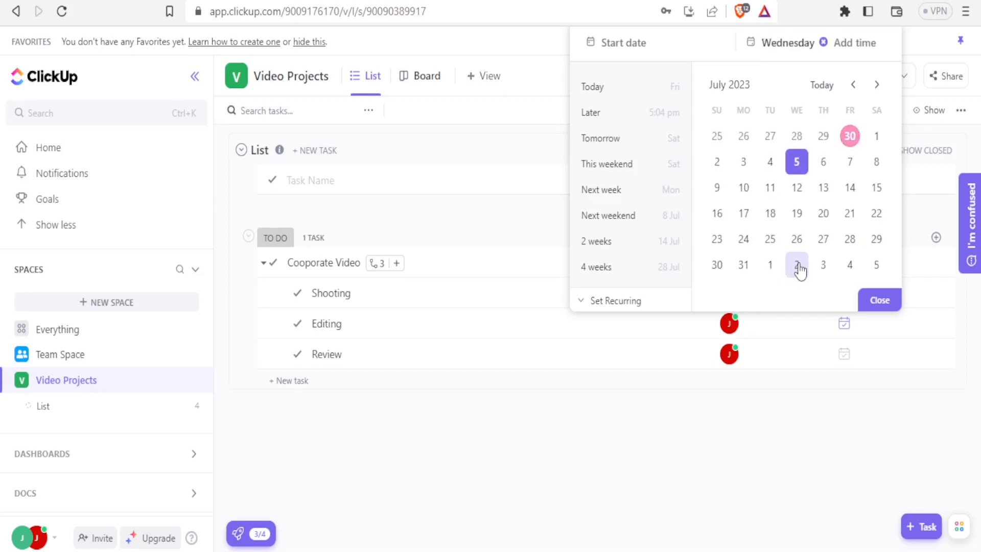
click(870, 302)
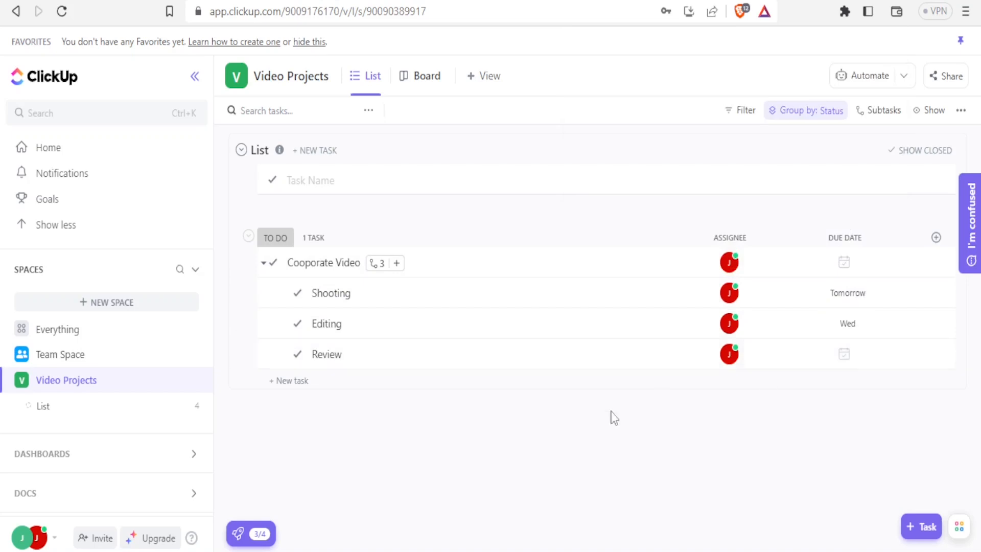
Set the Review subtask's due date to July 7, 2023
click(844, 355)
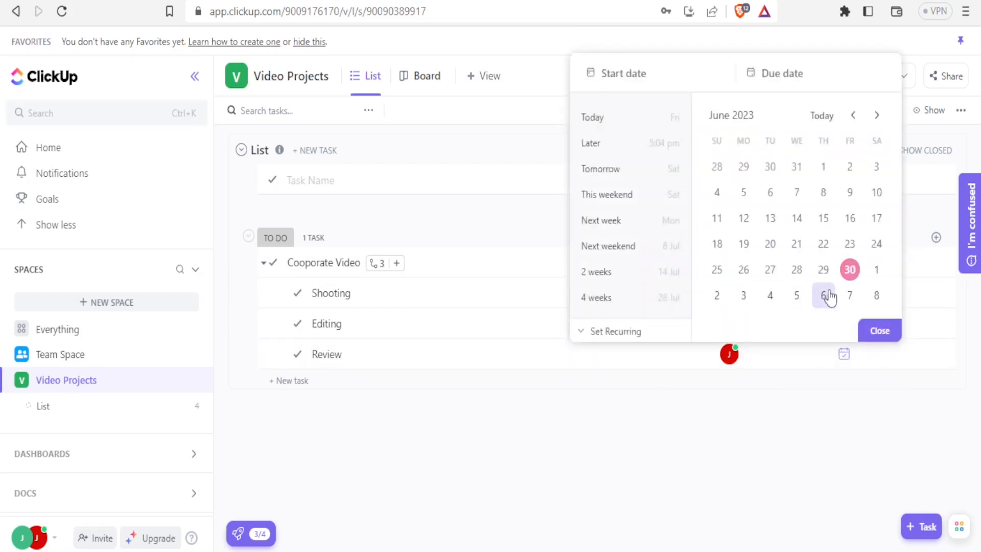
click(848, 297)
click(874, 331)
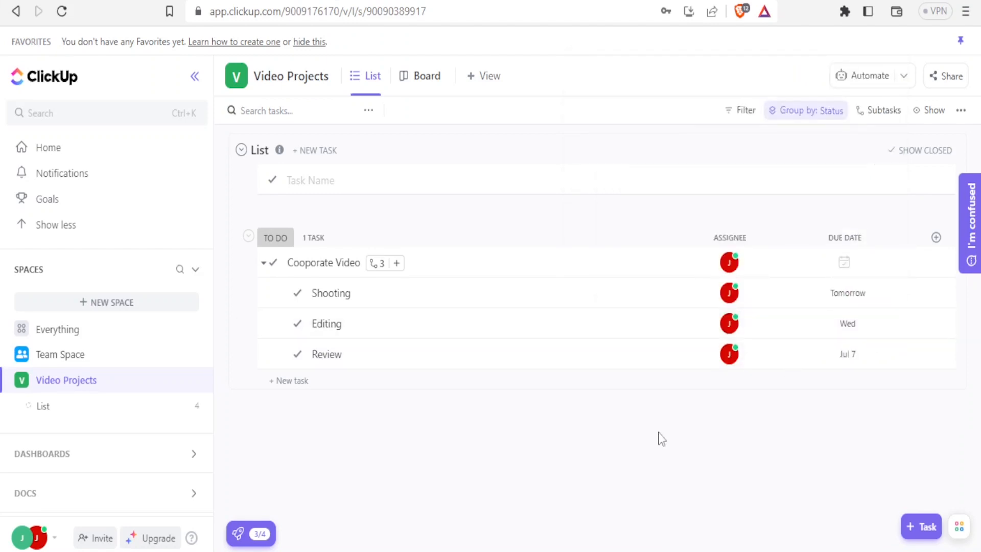
Add a custom column of type Files named "Raw" to the task list
click(936, 238)
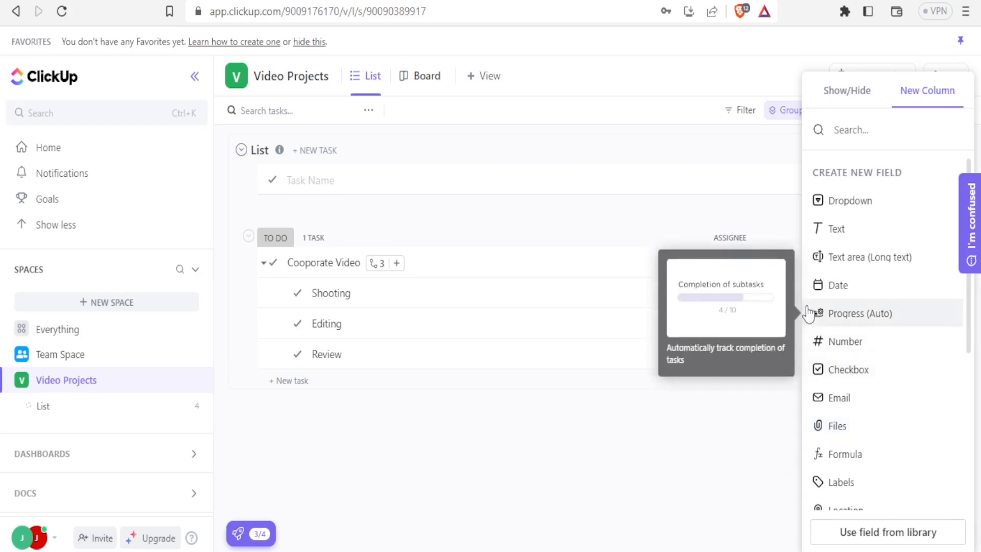
click(832, 426)
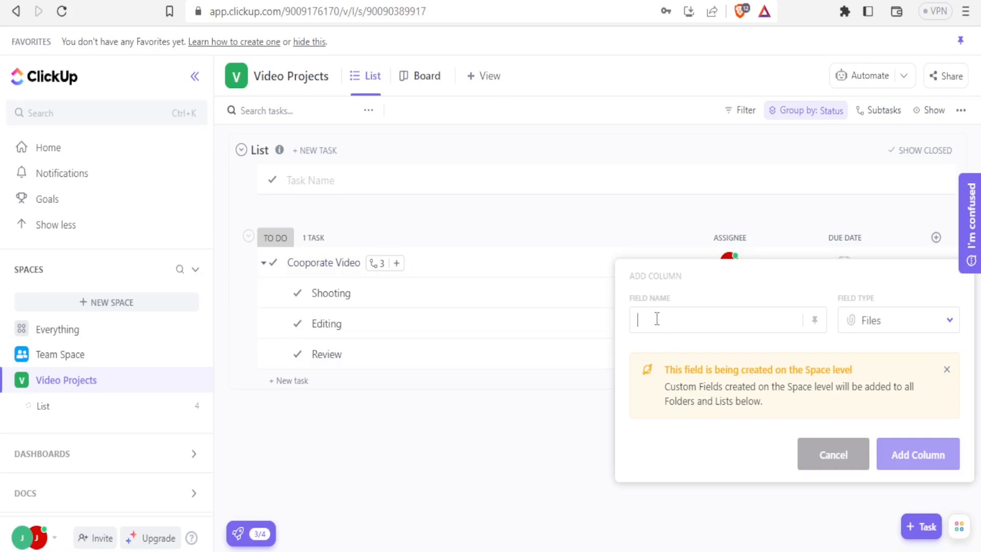
text(Raw)
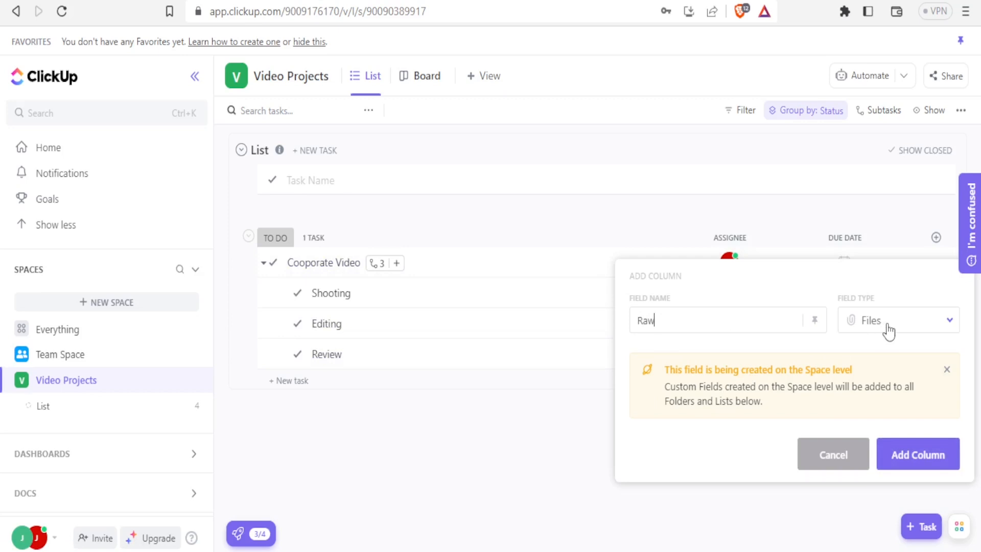
click(949, 322)
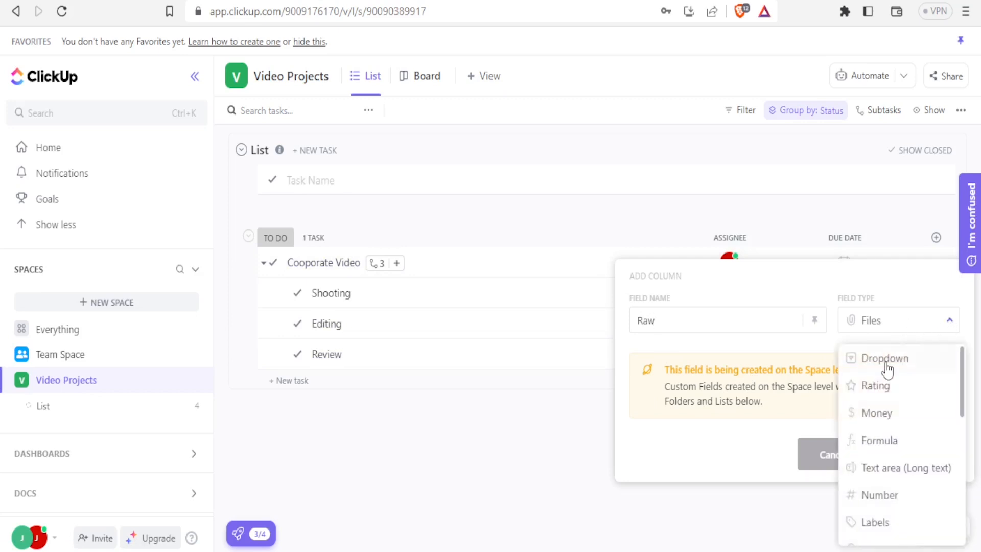
click(865, 322)
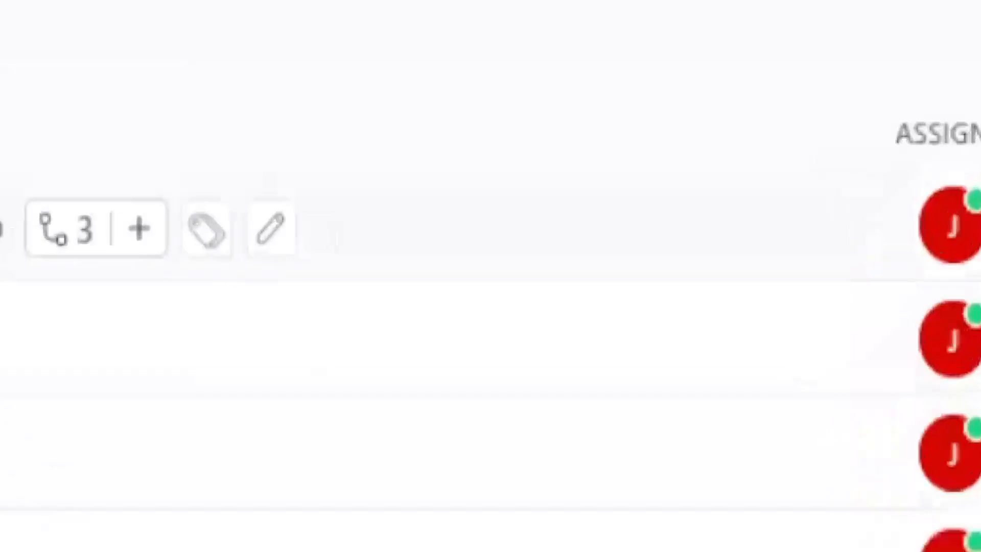
Add a custom column of type Text named "Comments" to the task list
click(935, 237)
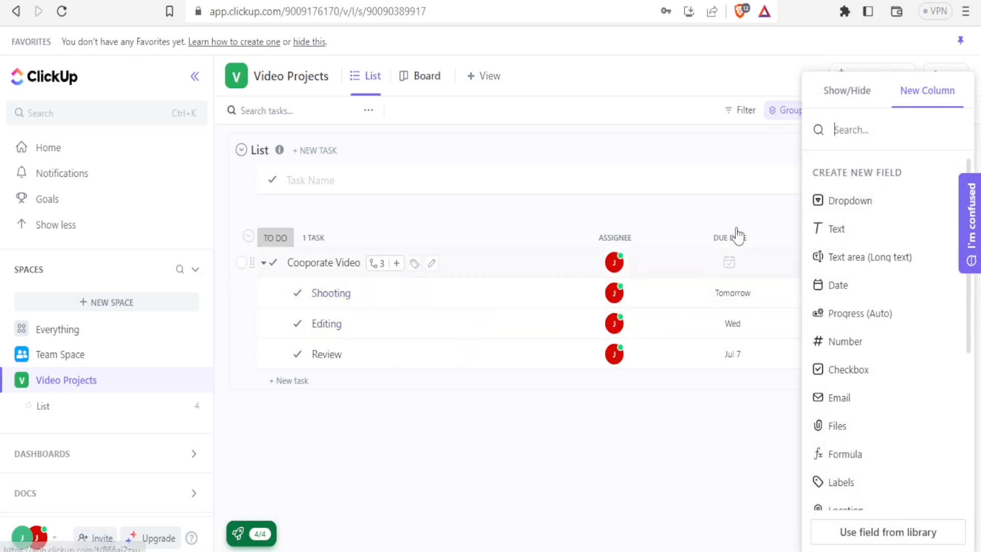
click(830, 235)
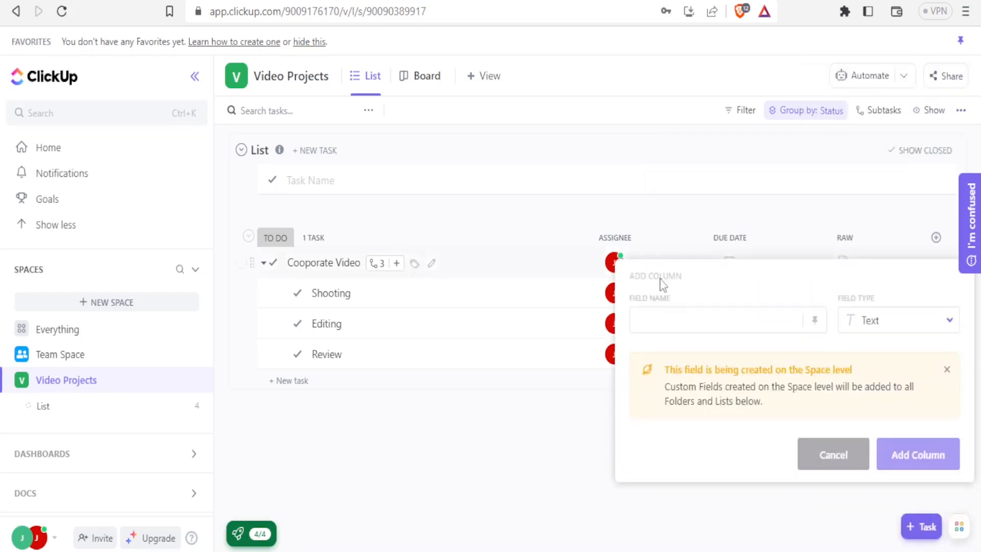
text(Comments)
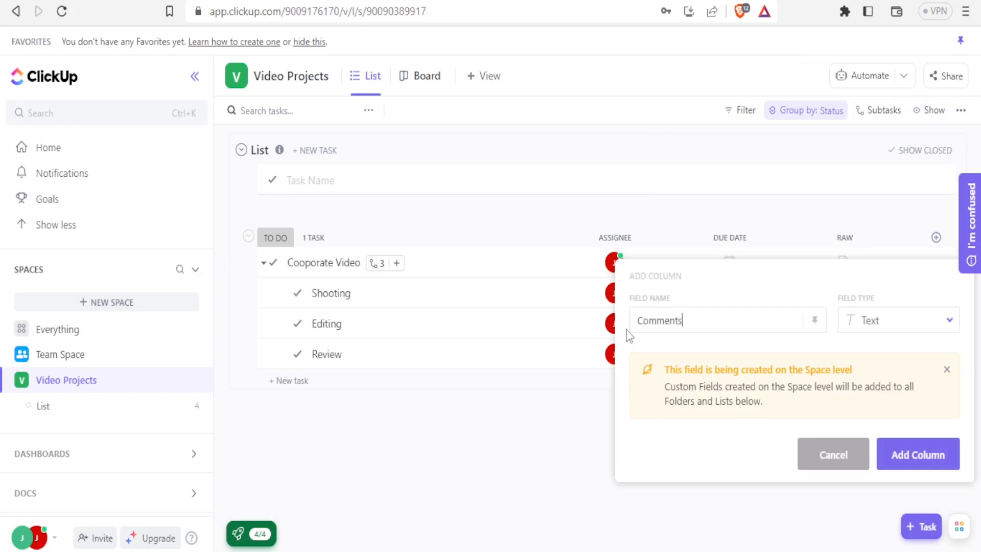
click(888, 452)
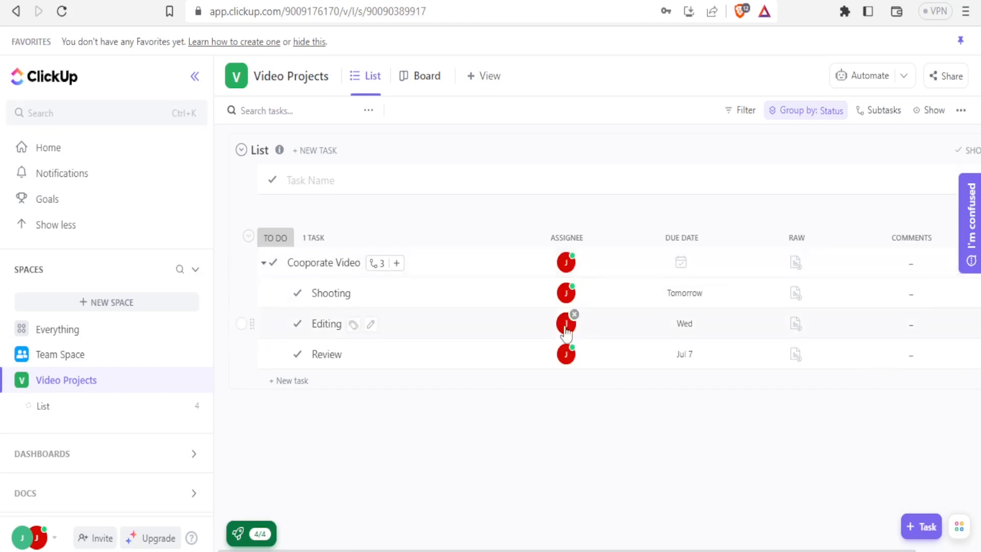
Fill in the Comments column with "Shotting done" for the Shooting subtask and "Editing Ongoing" for Editing
click(898, 296)
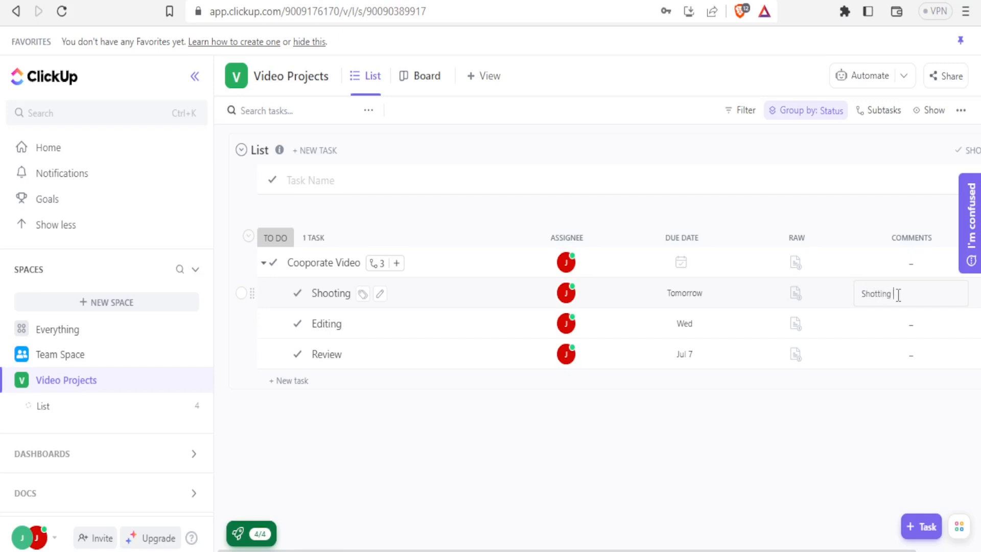
click(887, 325)
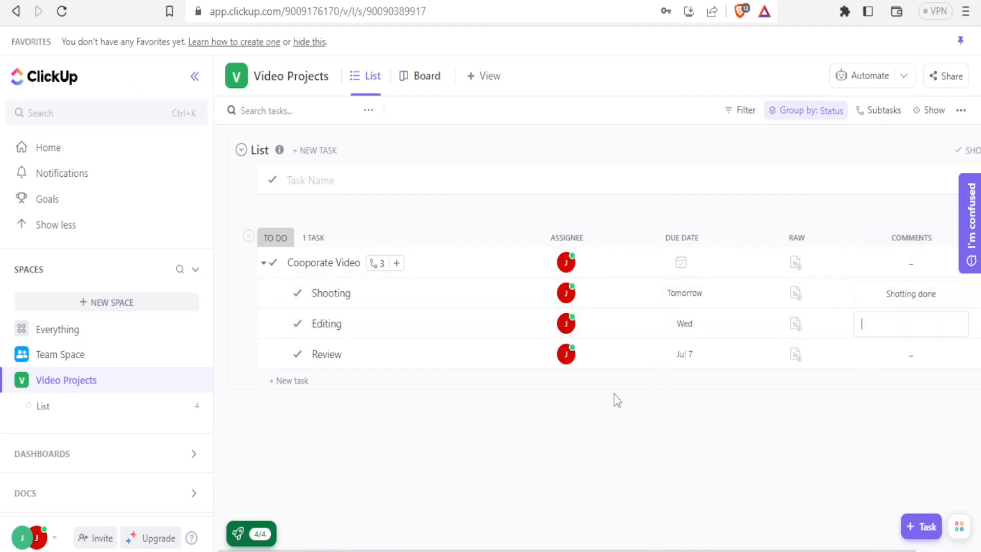
click(895, 329)
text(Editing Ongoing)
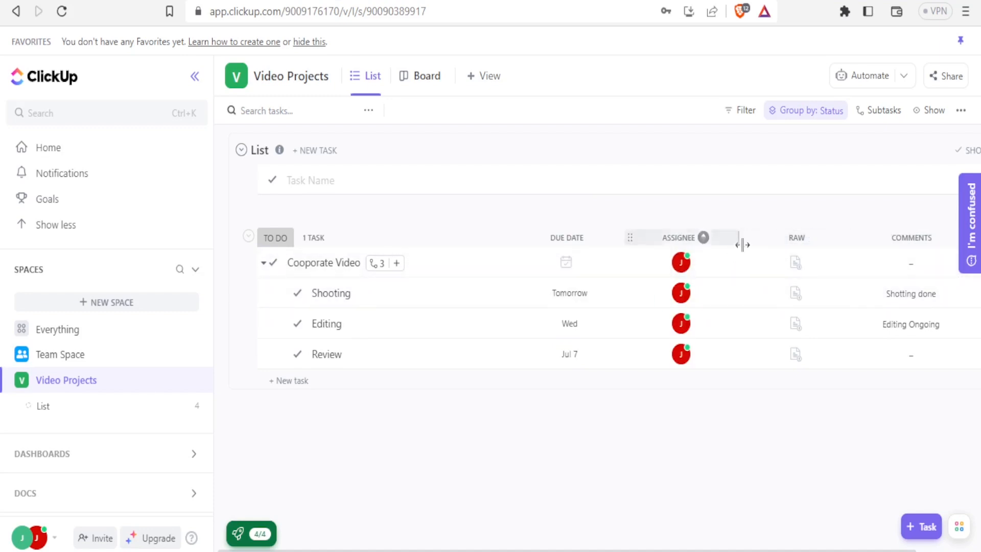
Rearrange the task list columns into the order Due Date, Raw, Comments, Assignee
click(774, 241)
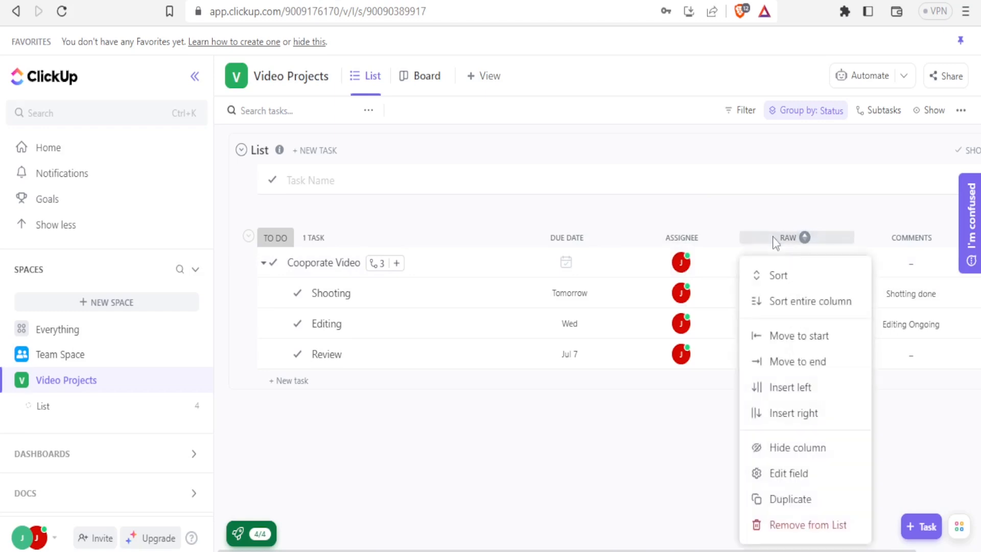
click(796, 338)
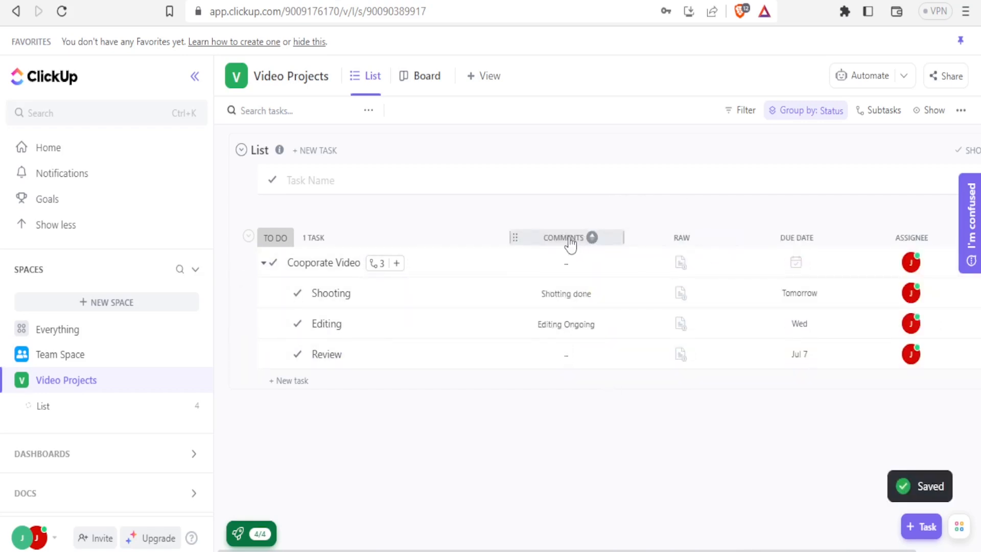
drag(570, 244, 697, 245)
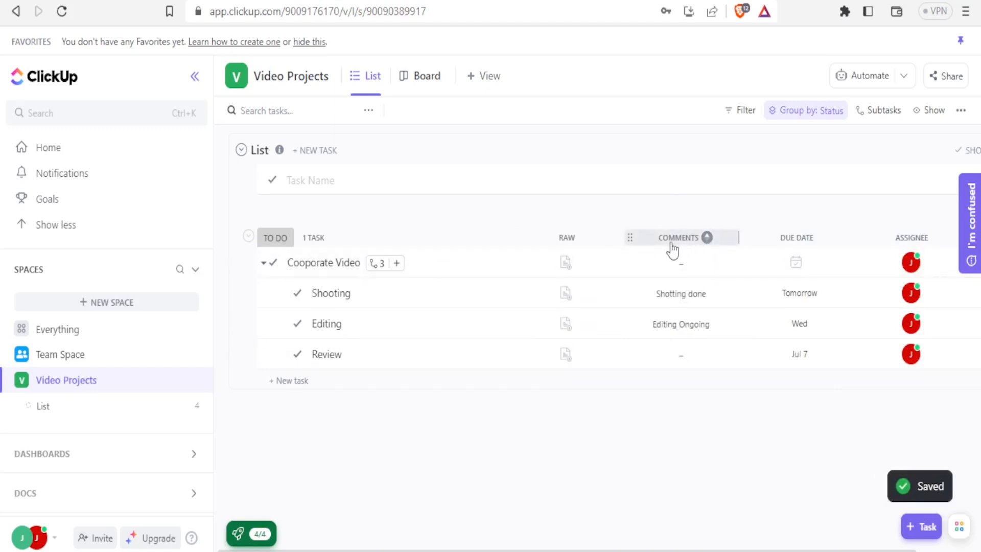
drag(672, 244, 827, 237)
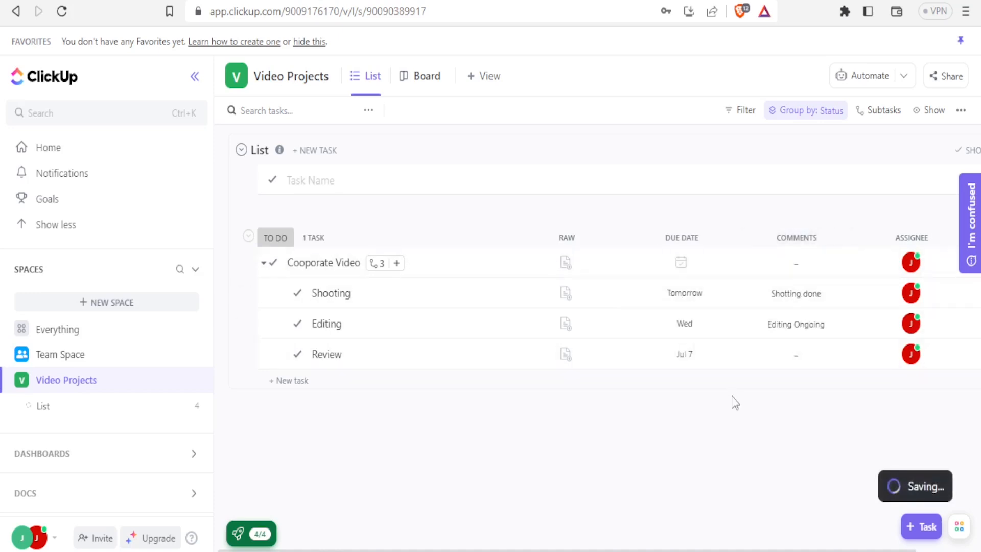
drag(686, 244, 526, 243)
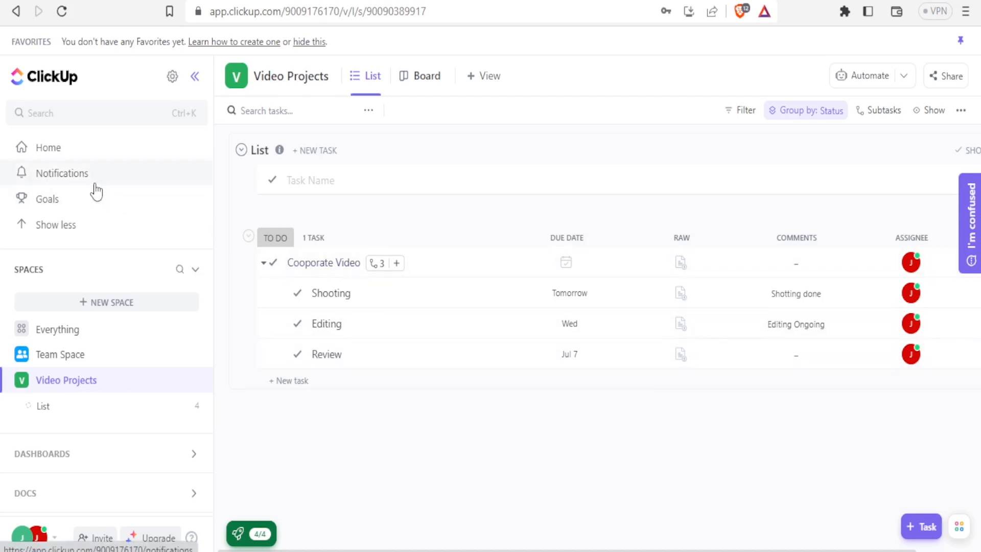
click(81, 176)
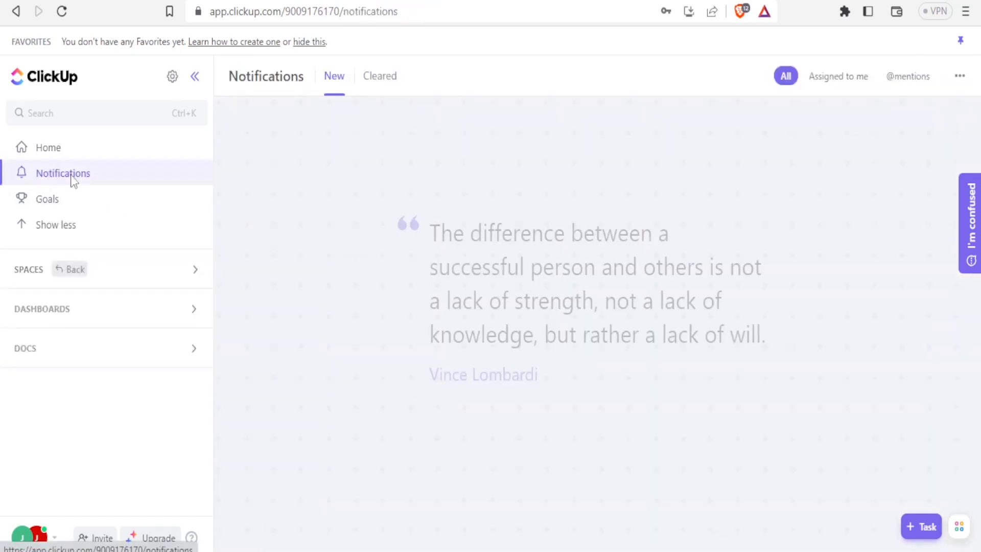
click(333, 82)
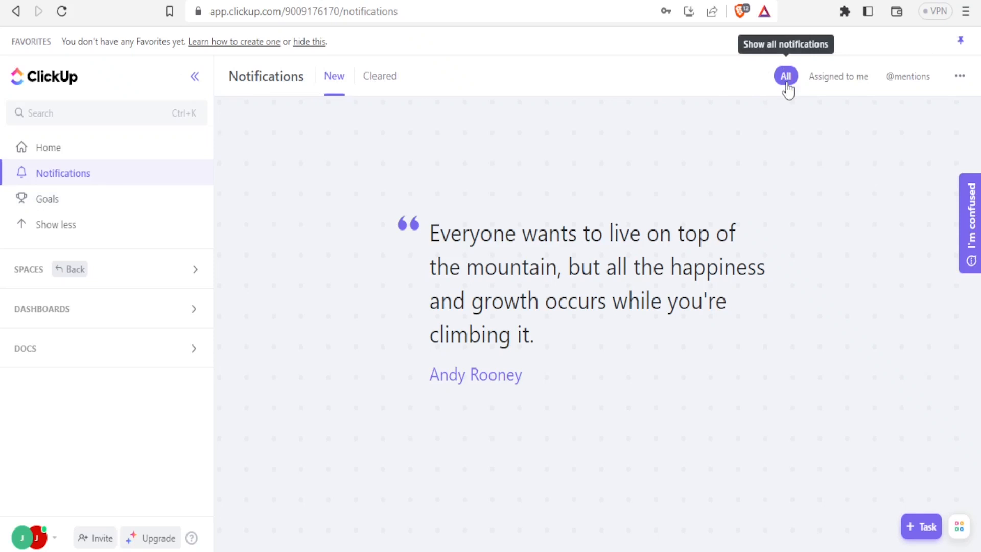
click(908, 75)
Create a new doc titled "Agreement"
click(91, 355)
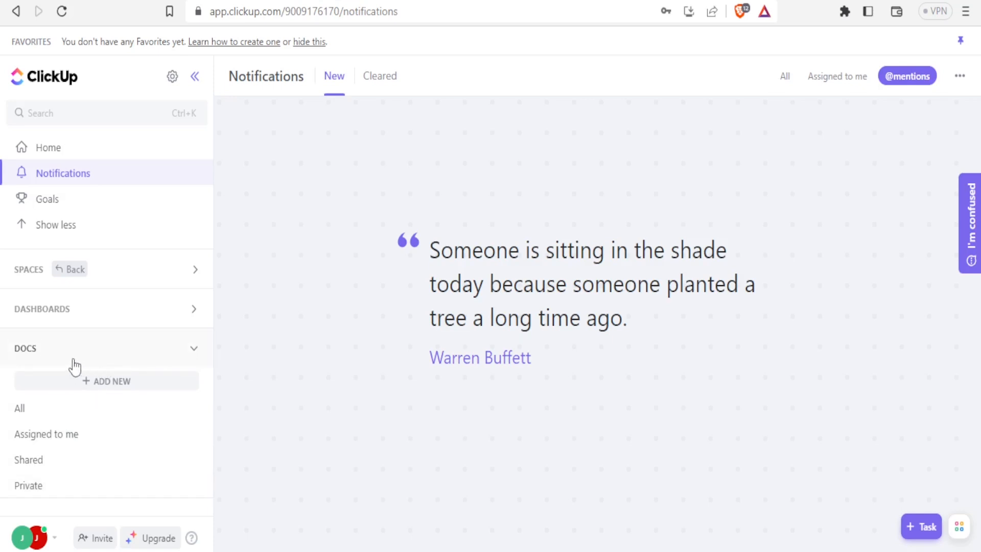
click(105, 388)
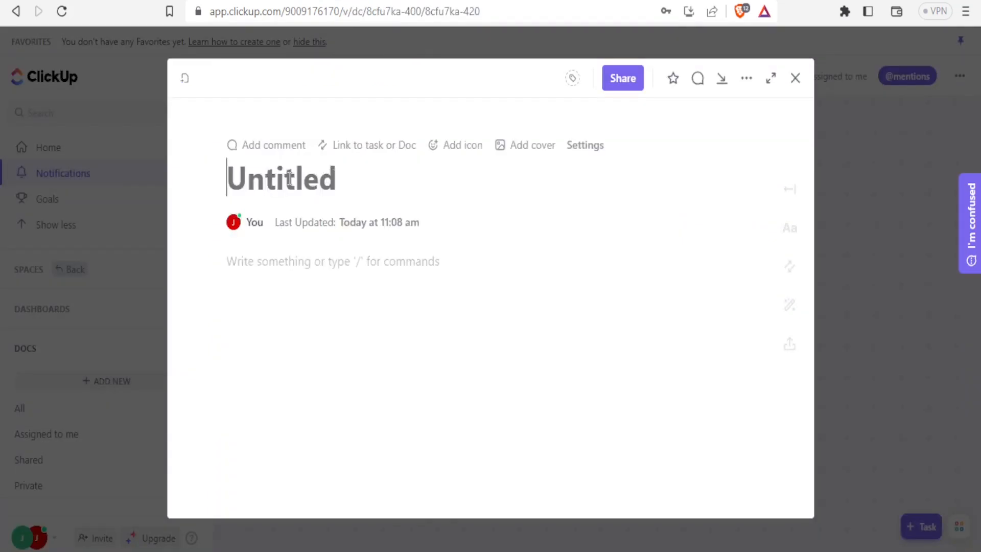
text(Agreement)
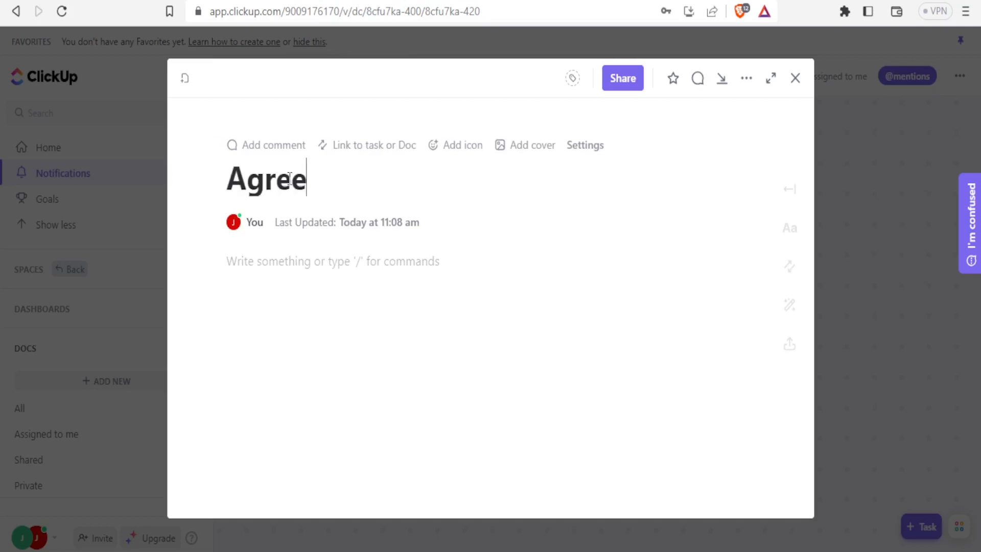
Insert a table in the Agreement doc's body and fill its first row with "abc", "CDE" and "XYz"
click(270, 265)
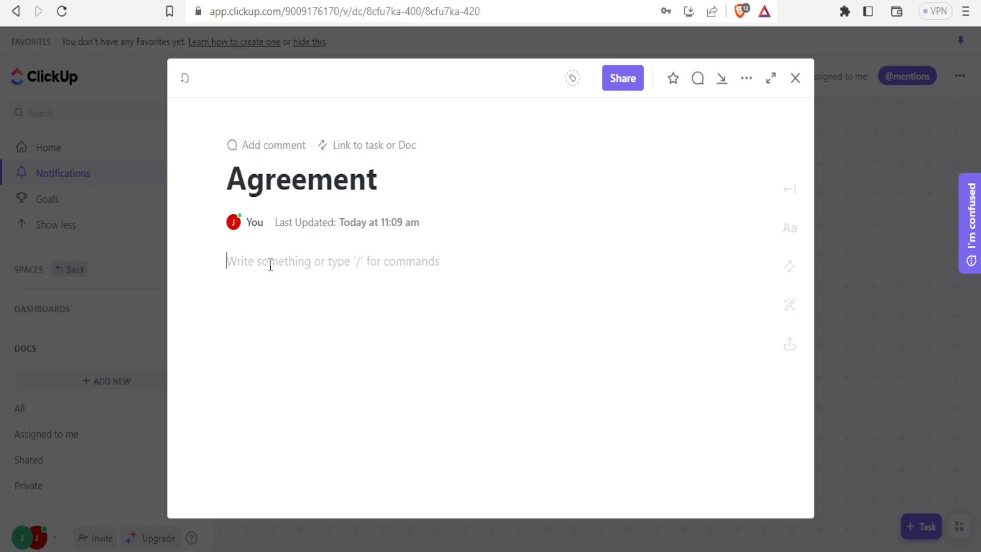
text(/)
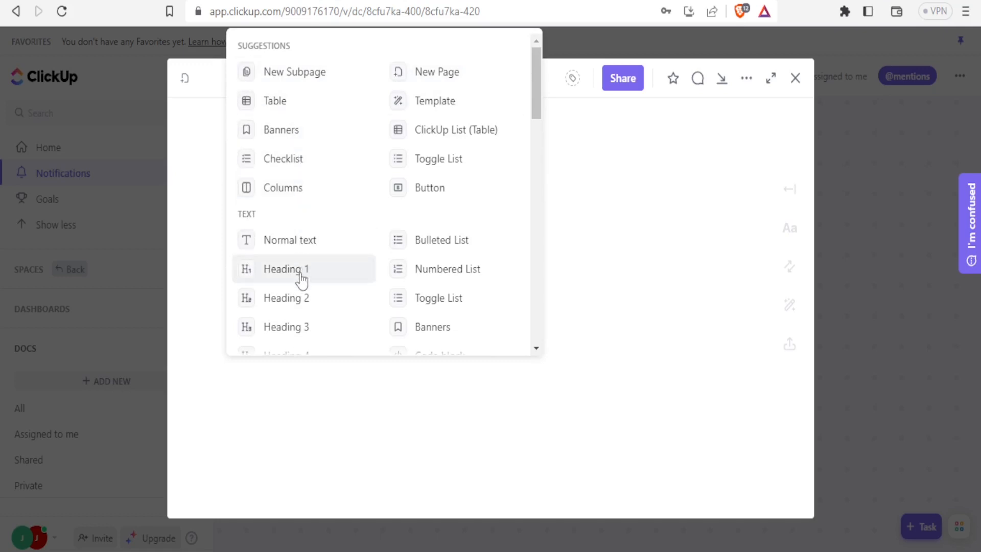
click(279, 104)
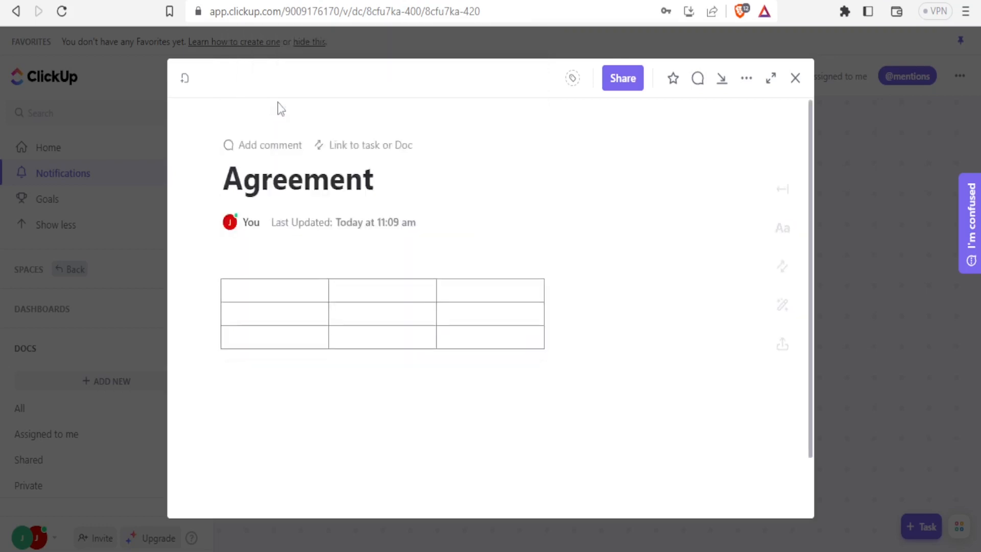
click(316, 293)
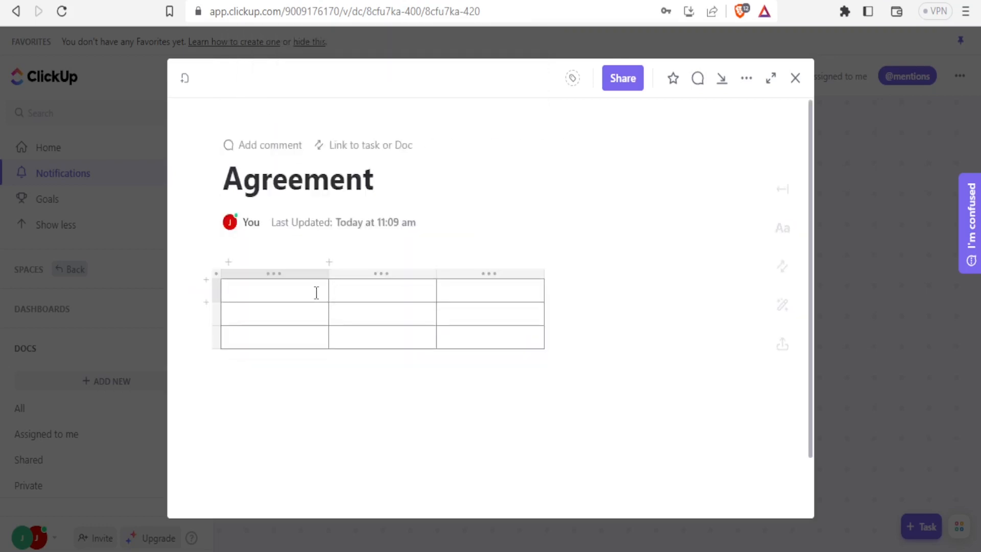
text(abc )
text(CDE)
click(453, 289)
text(XYz)
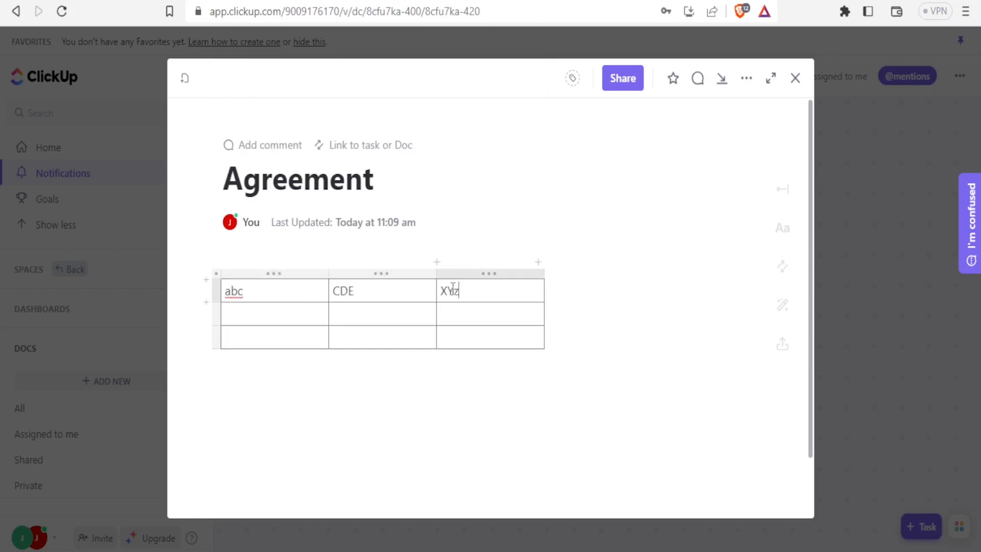
Browse the content blocks that can be inserted below the table
click(627, 343)
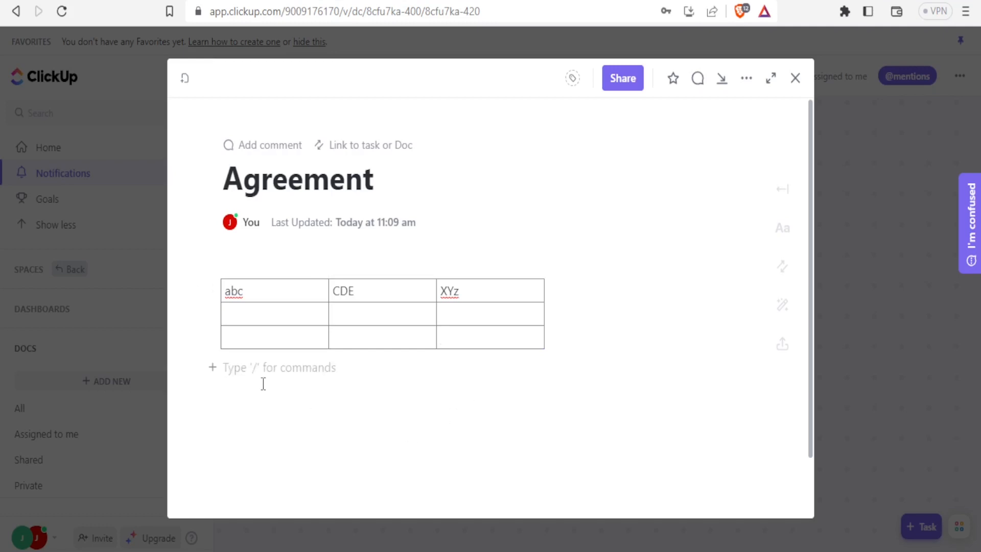
text(/)
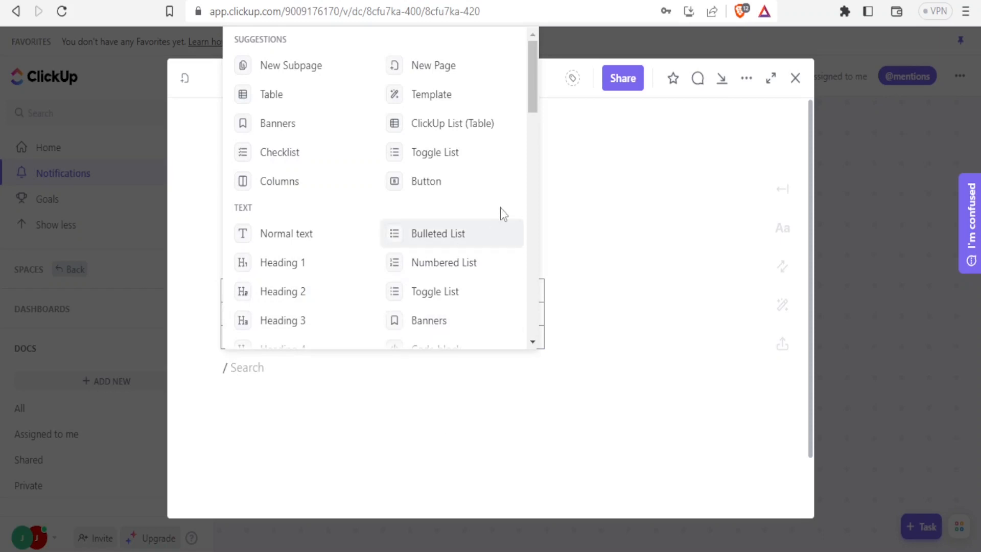
drag(530, 99, 535, 201)
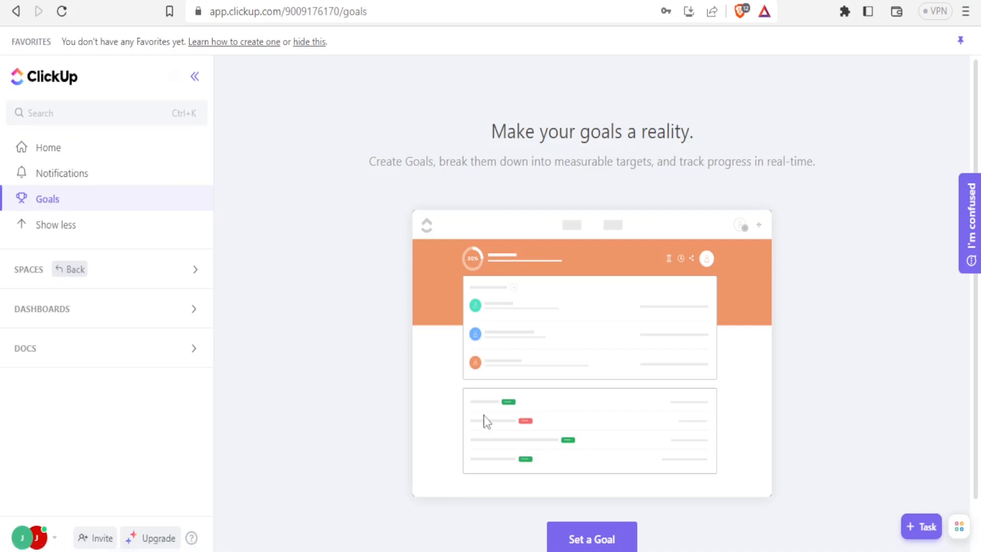
Start a new goal named "Follow Up" and assign yourself as its owner
click(598, 541)
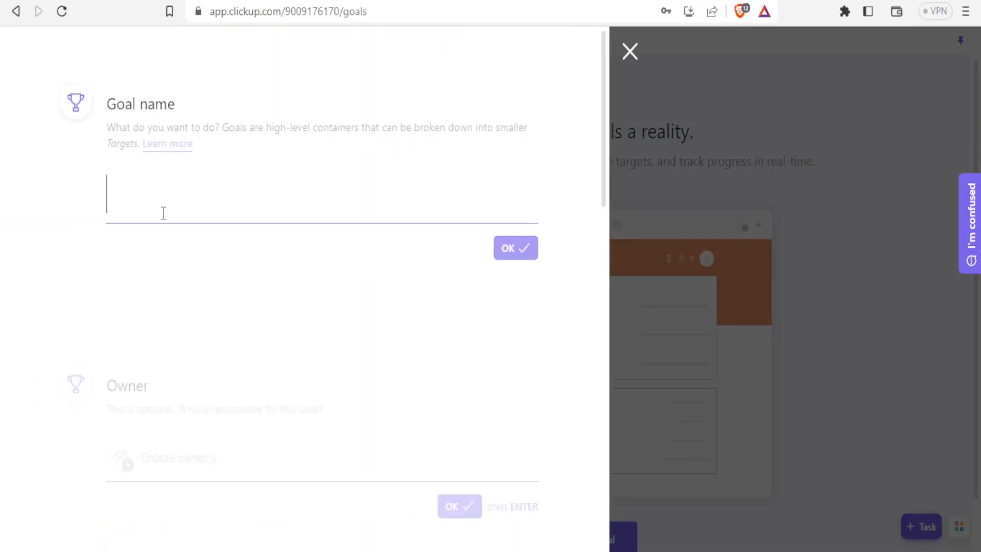
text(Follow Up)
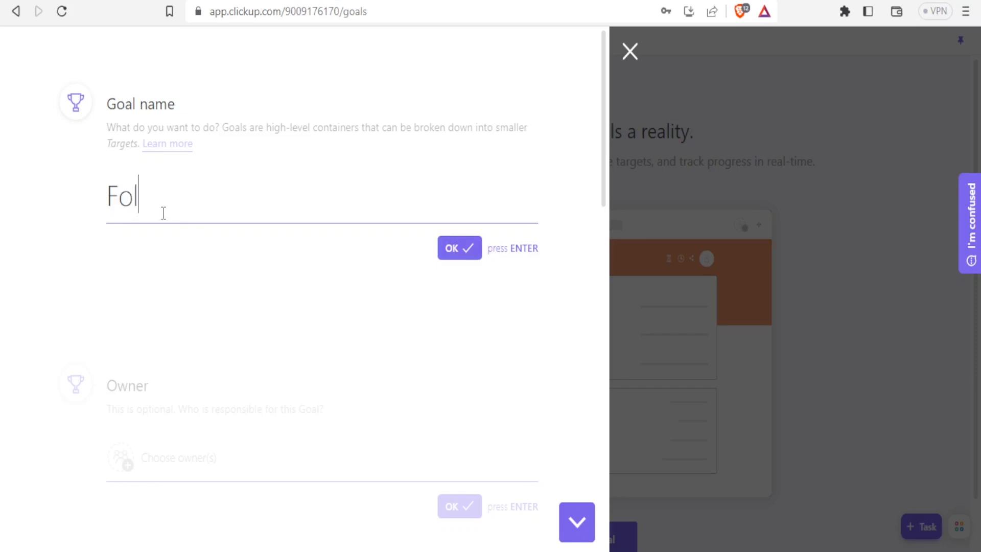
click(450, 251)
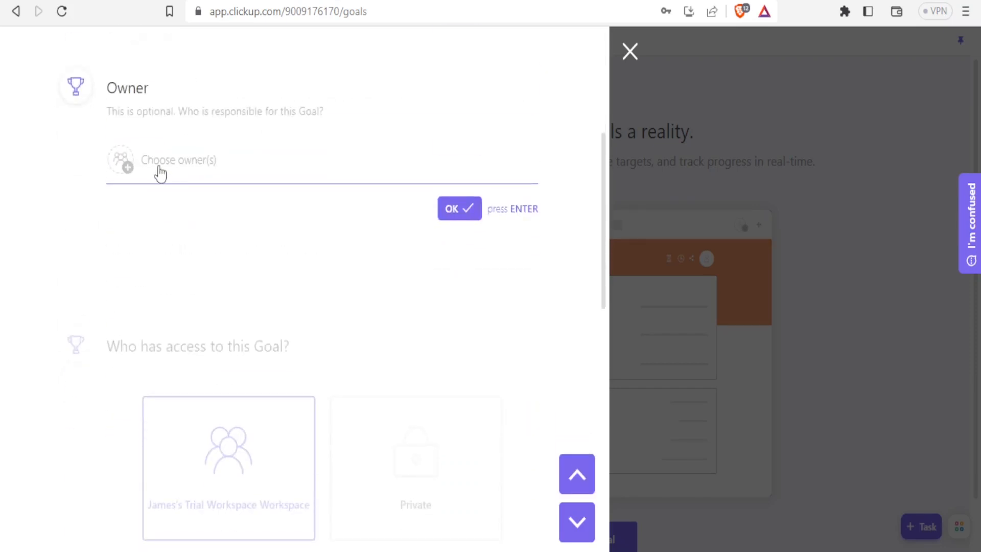
click(443, 184)
click(159, 250)
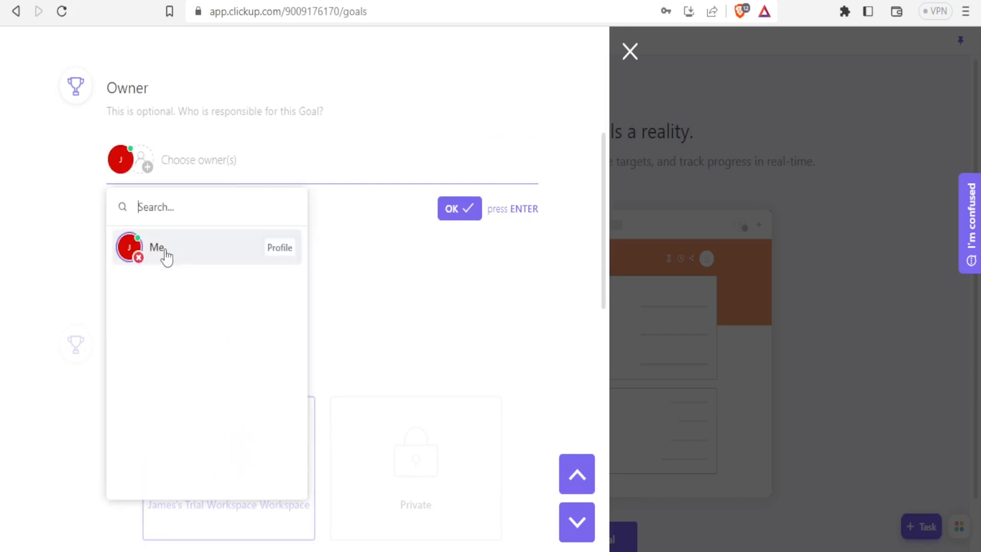
click(457, 210)
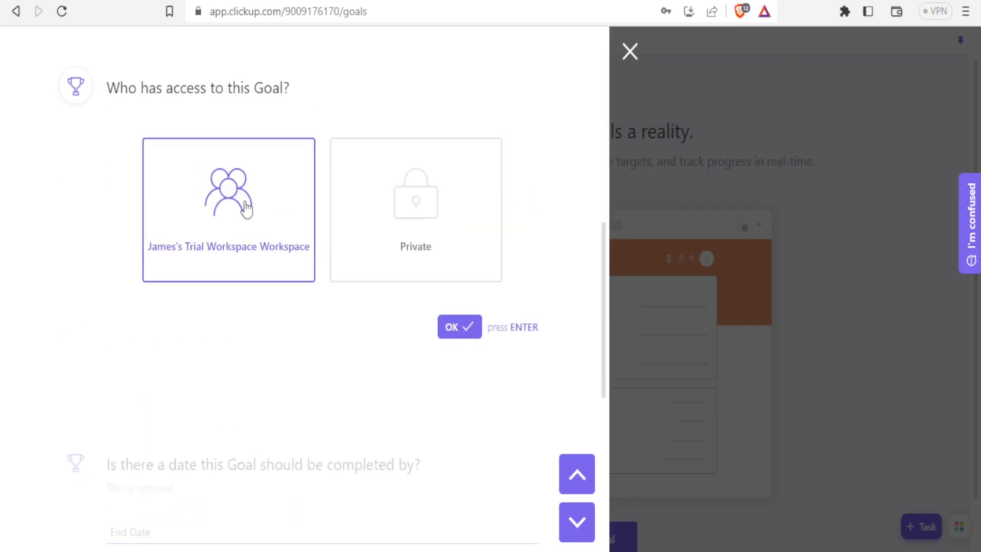
Give the whole workspace access to the goal and set its end date to June 30, 2023
click(438, 204)
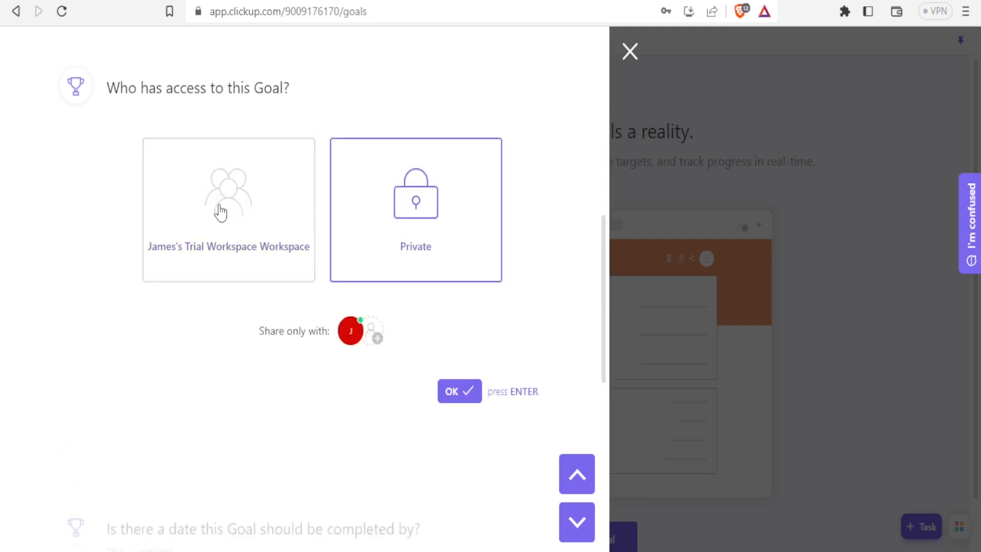
click(220, 212)
click(463, 329)
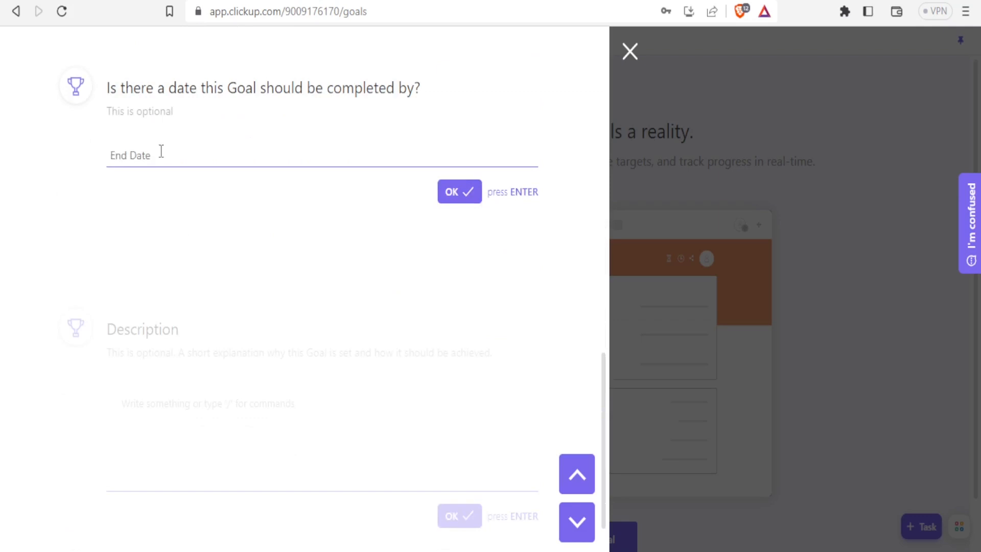
click(143, 156)
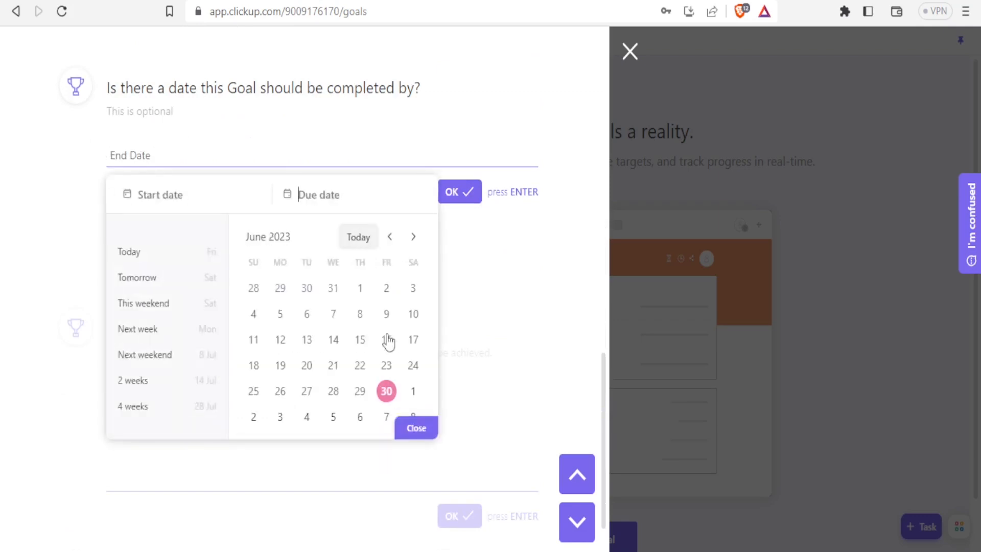
click(391, 394)
click(453, 203)
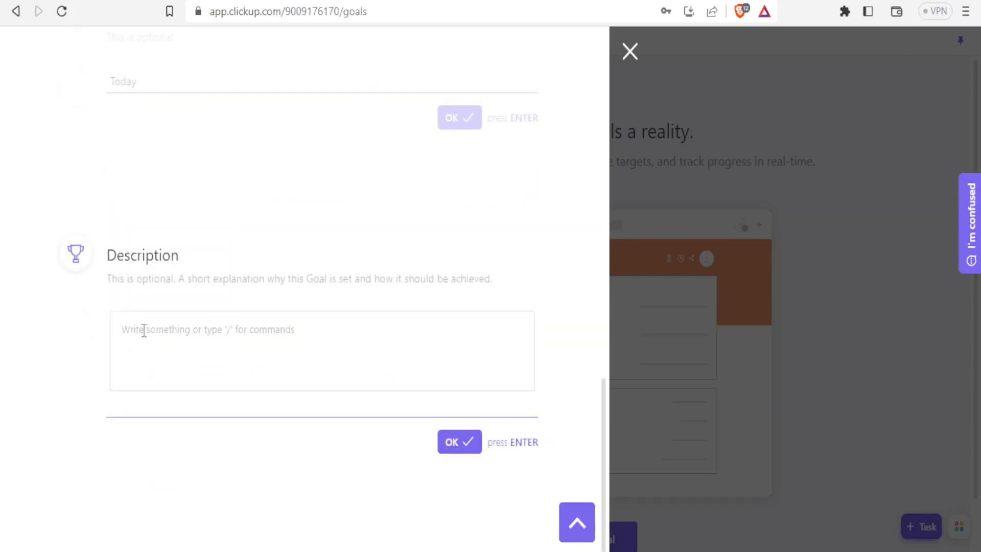
Enter a bulleted description with the items "abc", "def" and "ghi", and create the goal
click(144, 330)
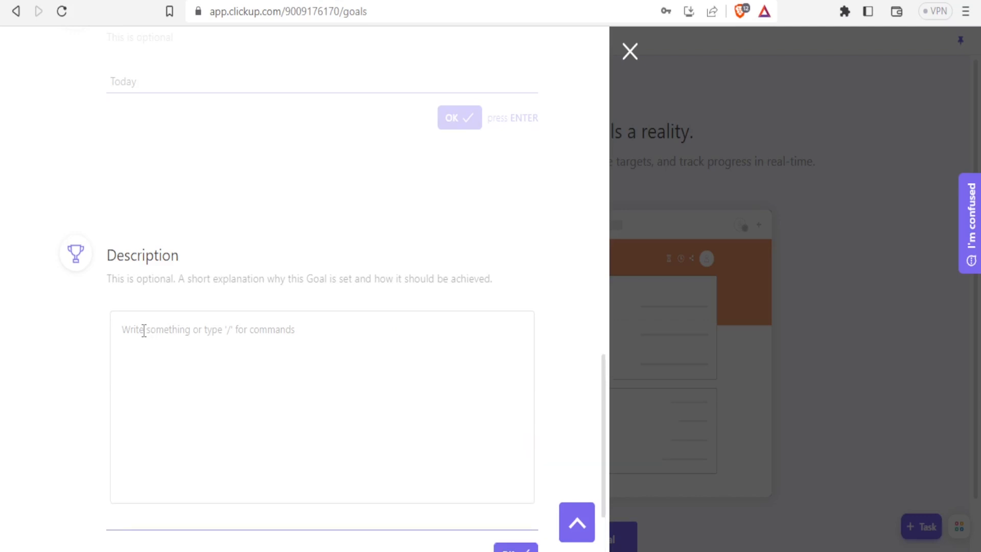
text(/)
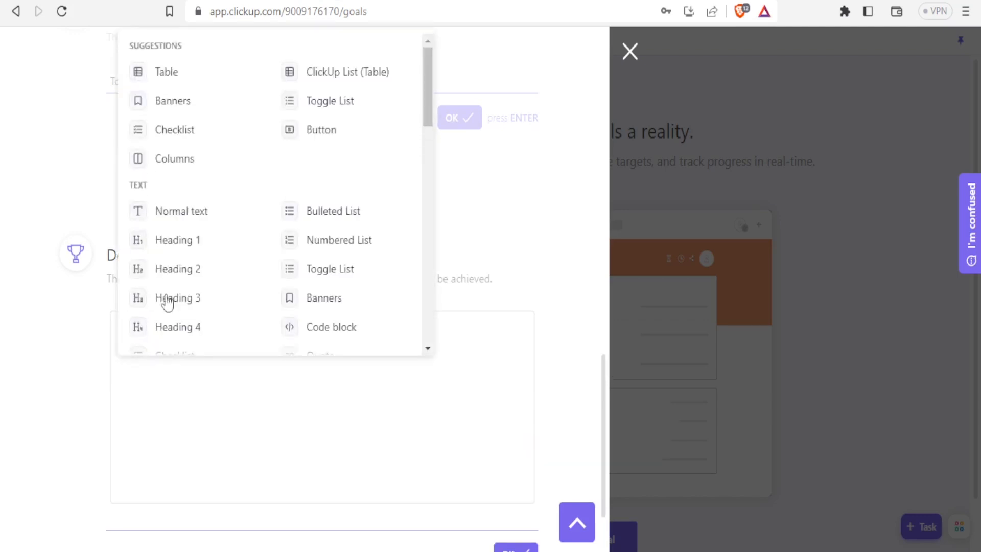
click(335, 211)
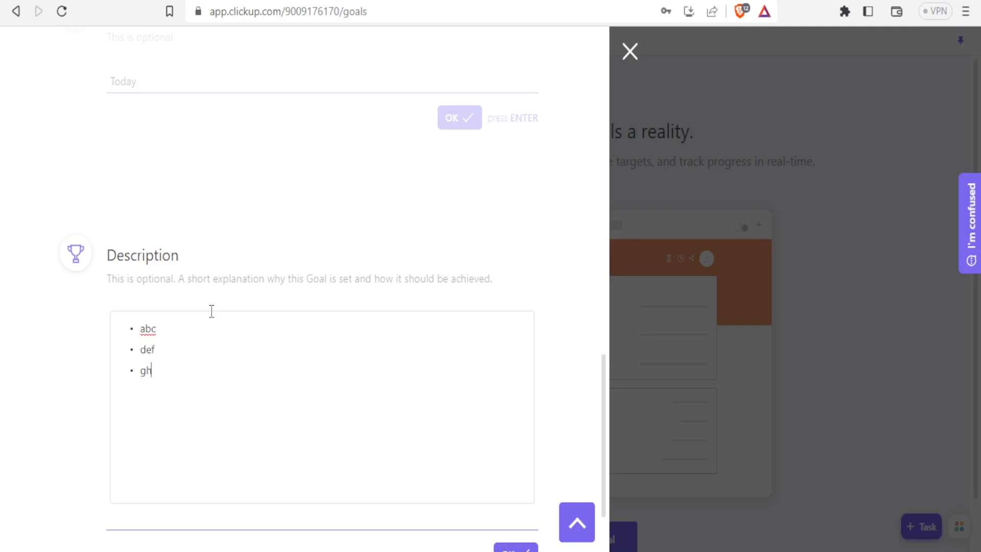
drag(602, 449, 605, 483)
click(452, 448)
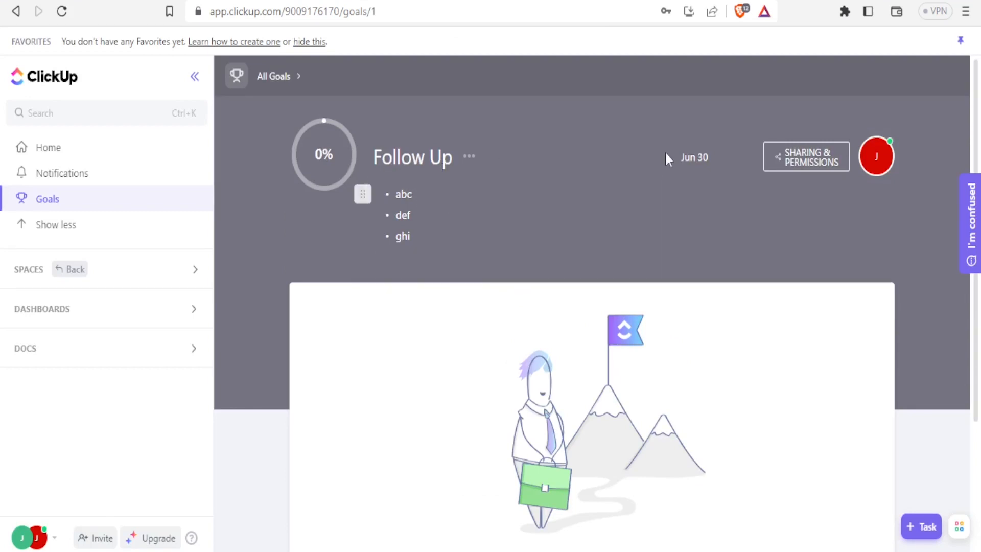
Start a new target named "Abc" for the Follow Up goal and assign yourself as its owner
scroll(976, 153, down, 4)
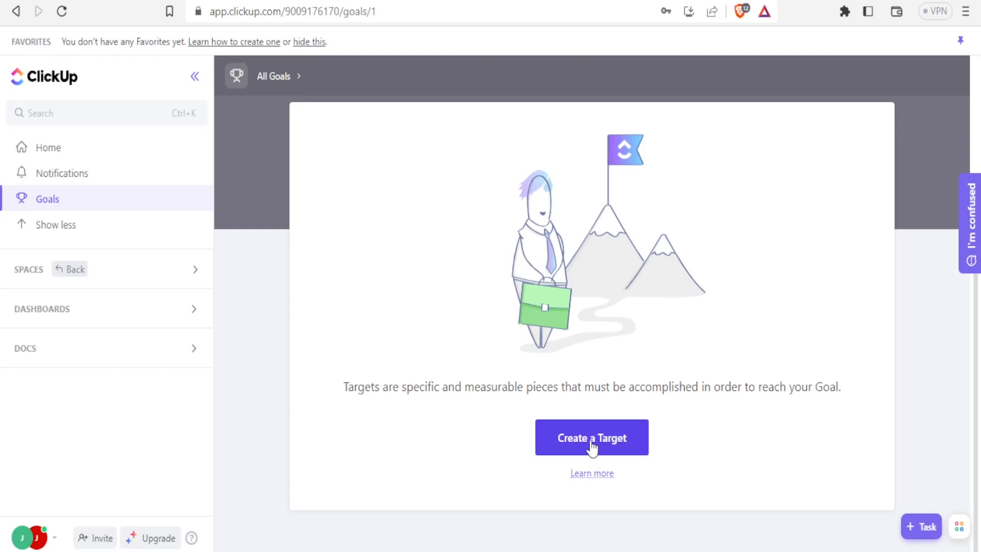
click(591, 443)
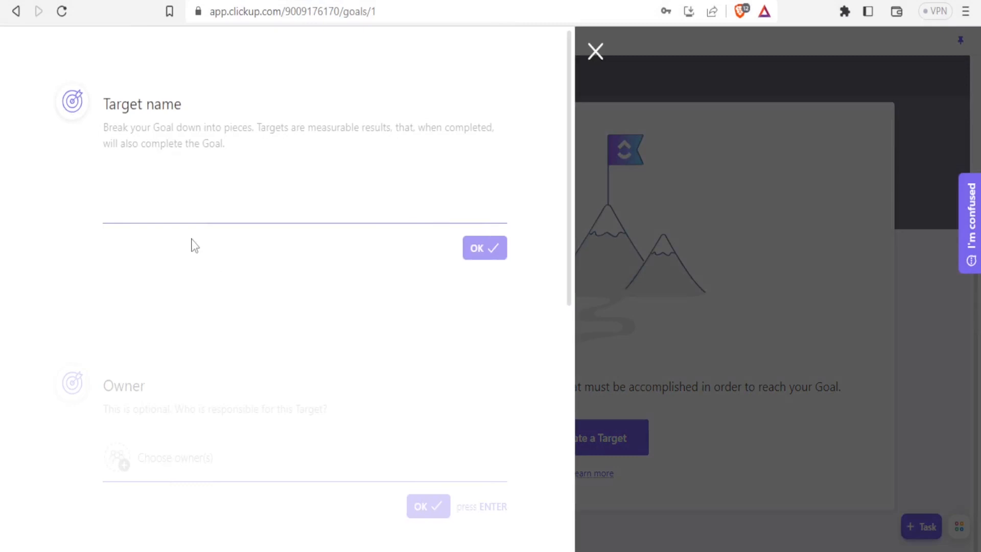
text(Abc)
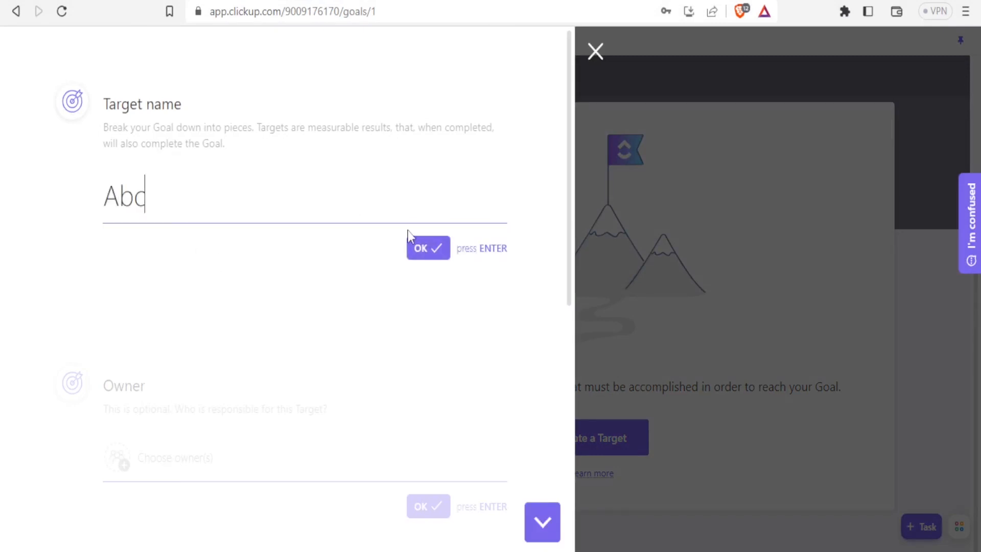
click(416, 249)
click(218, 175)
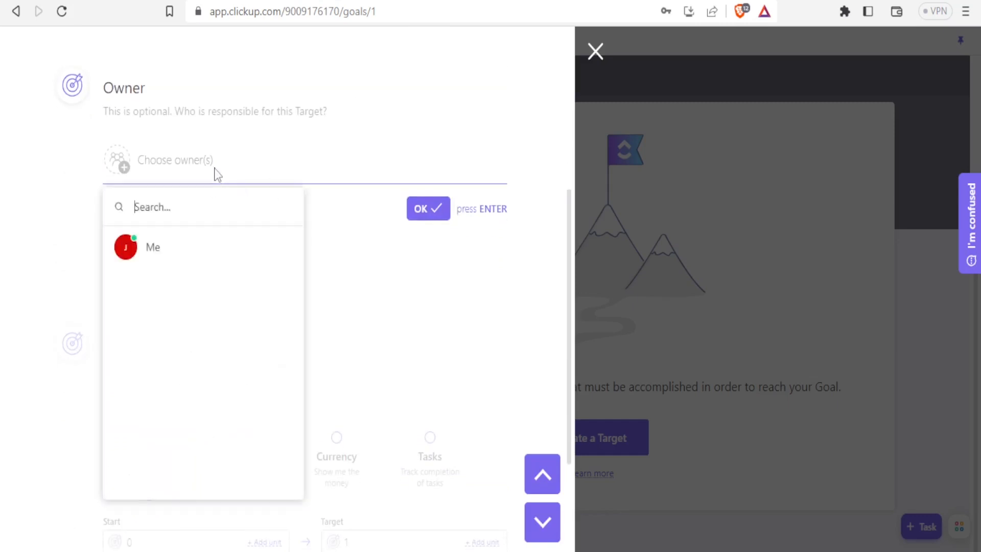
click(159, 249)
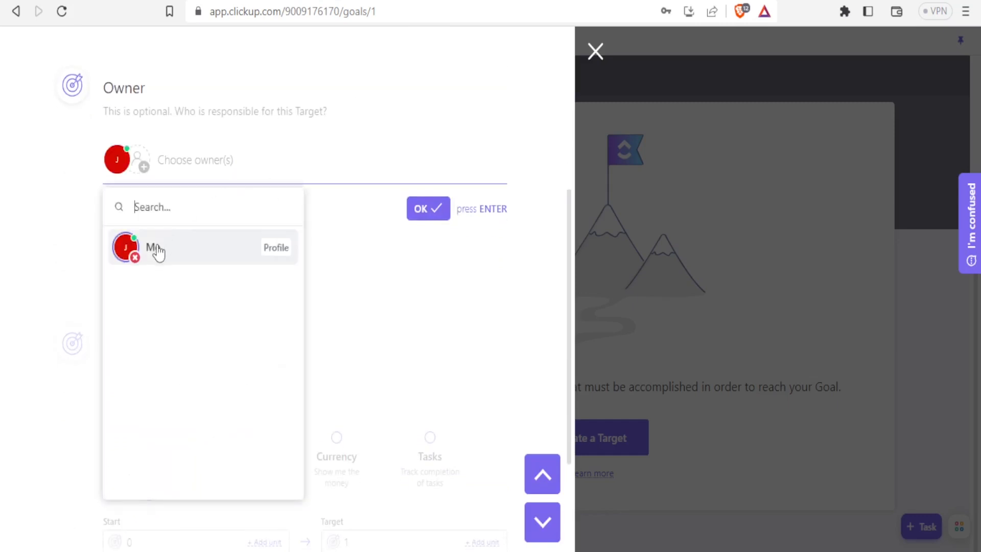
click(429, 209)
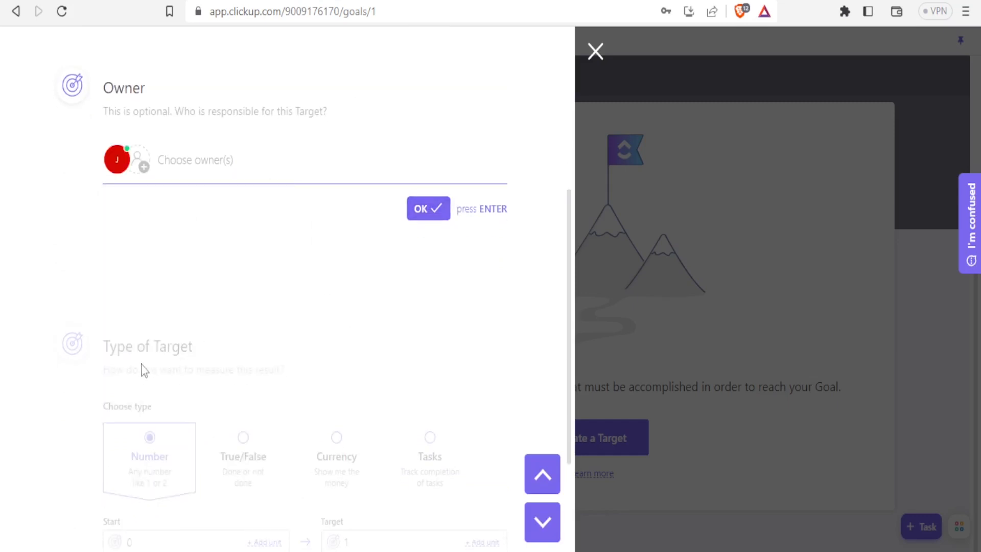
Set the target's type to True/False and create the target
scroll(145, 356, down, 4)
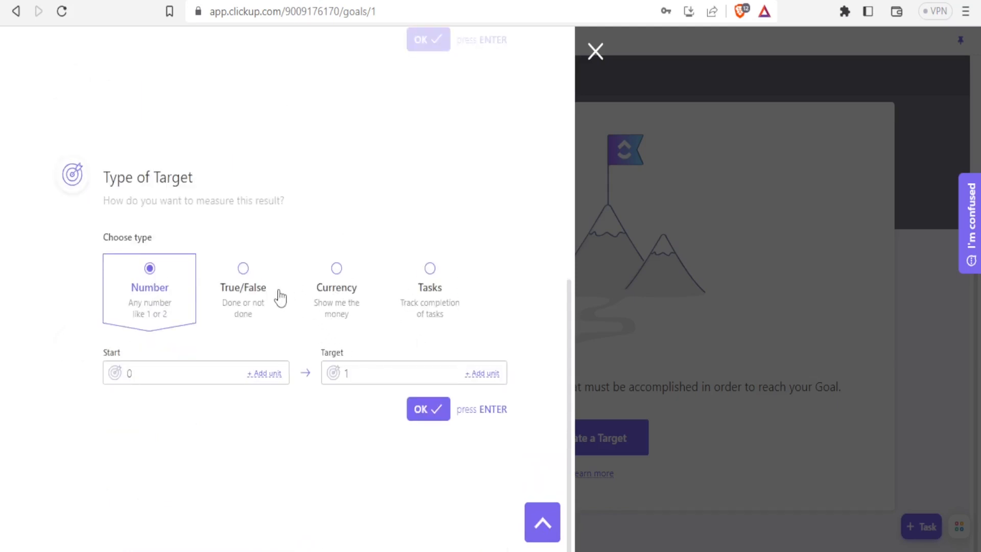
click(241, 287)
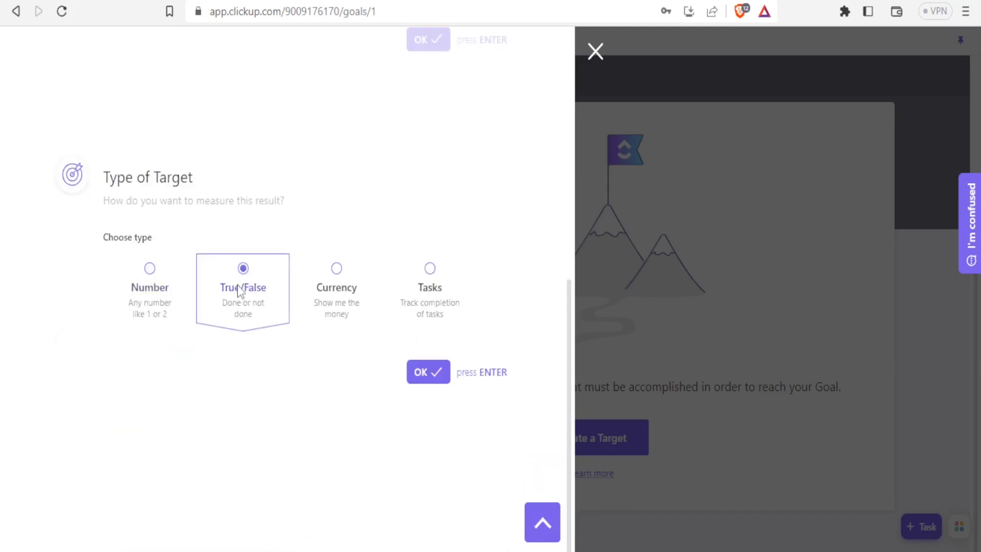
click(434, 378)
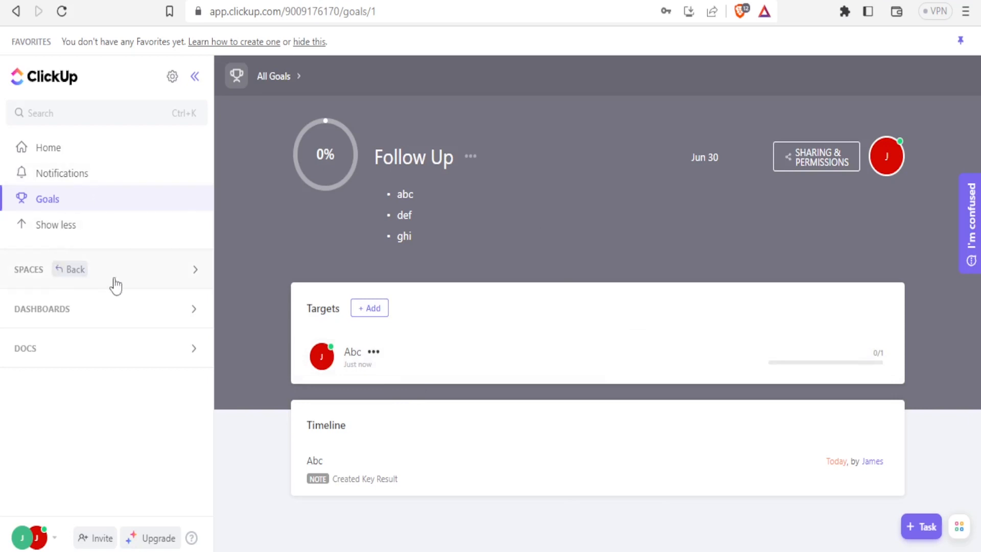
Expand the workspace's list of spaces and open Team Space
click(155, 279)
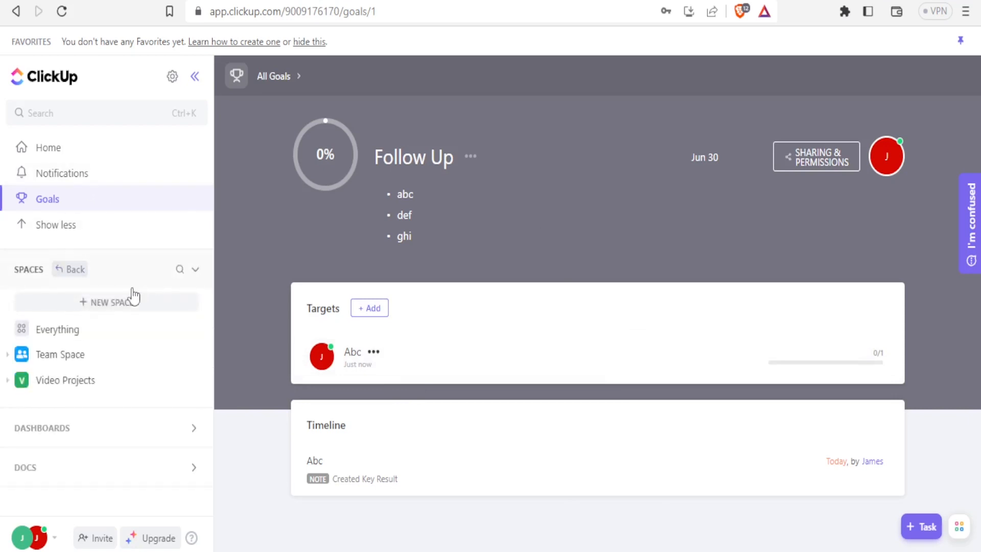
click(68, 378)
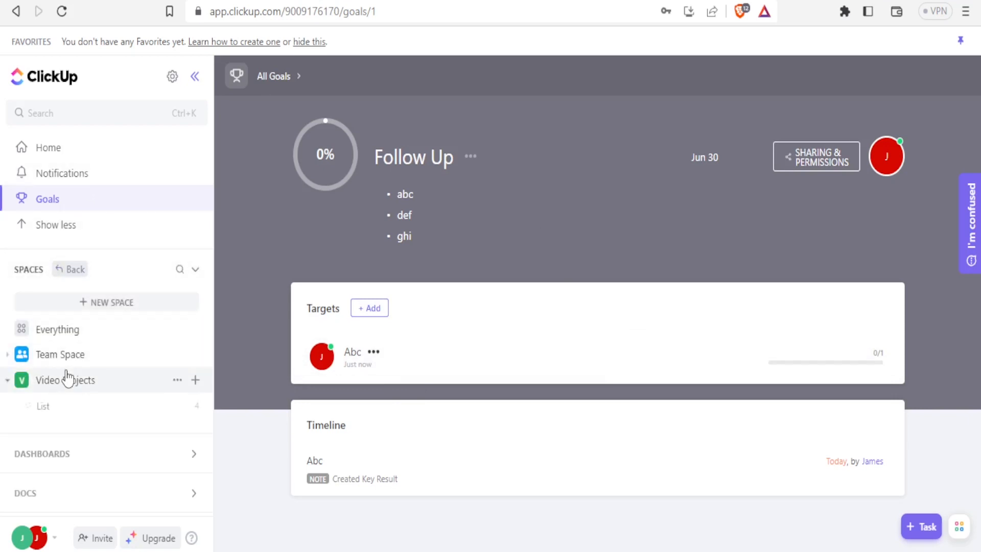
click(100, 387)
click(79, 362)
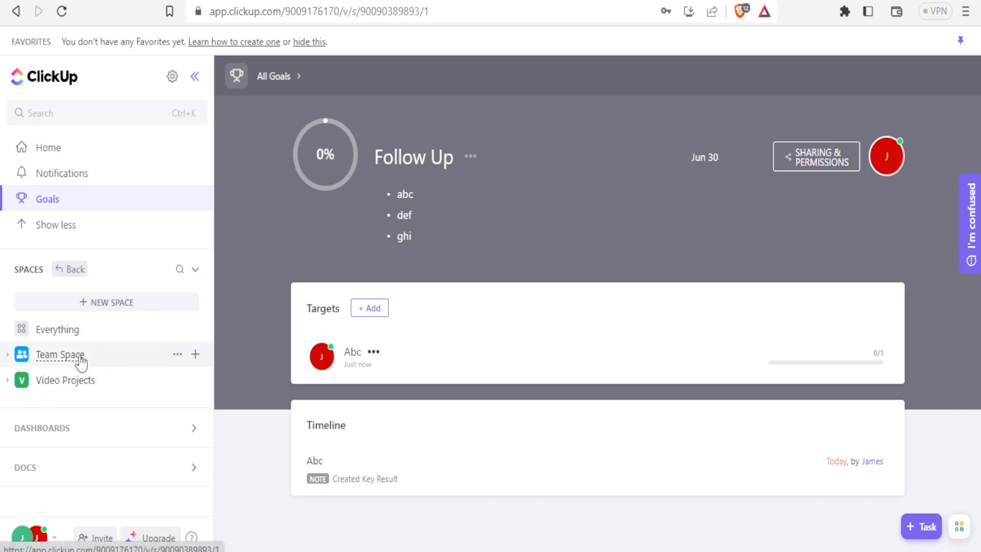